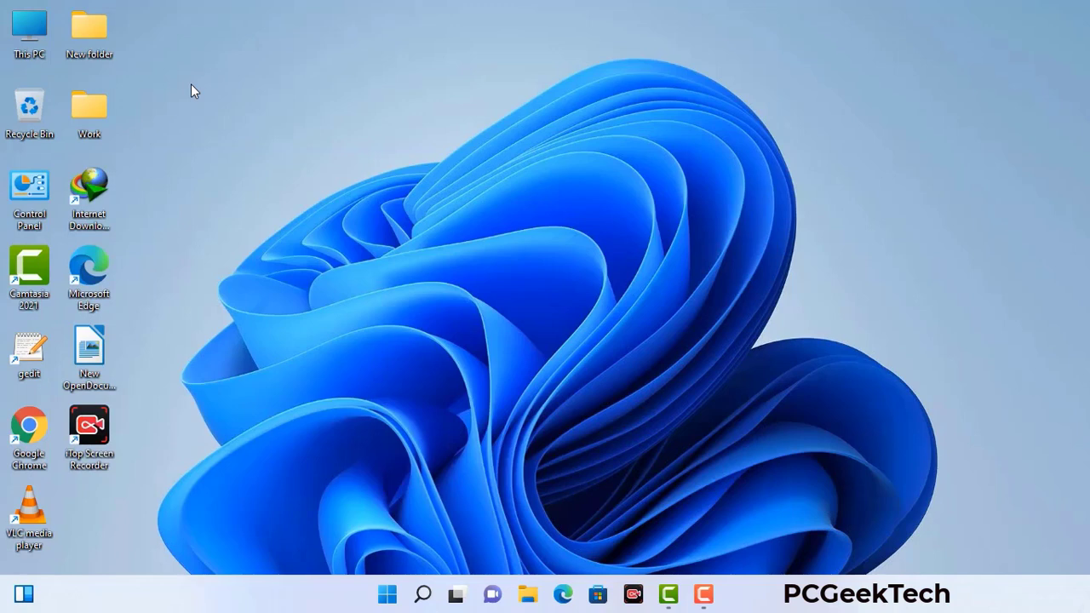
# - Run msconfig and enable Safe boot with the Network option on the Boot tab, applying it
pyautogui.press('super+r')
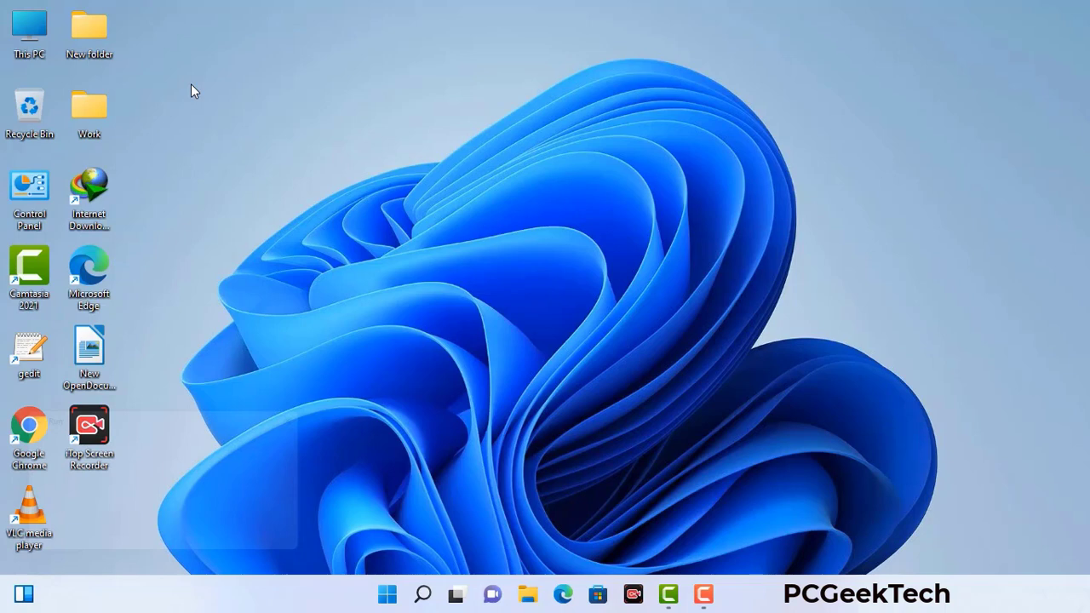
pyautogui.moveTo(185, 415); pyautogui.dragTo(478, 134)
pyautogui.click(432, 213)
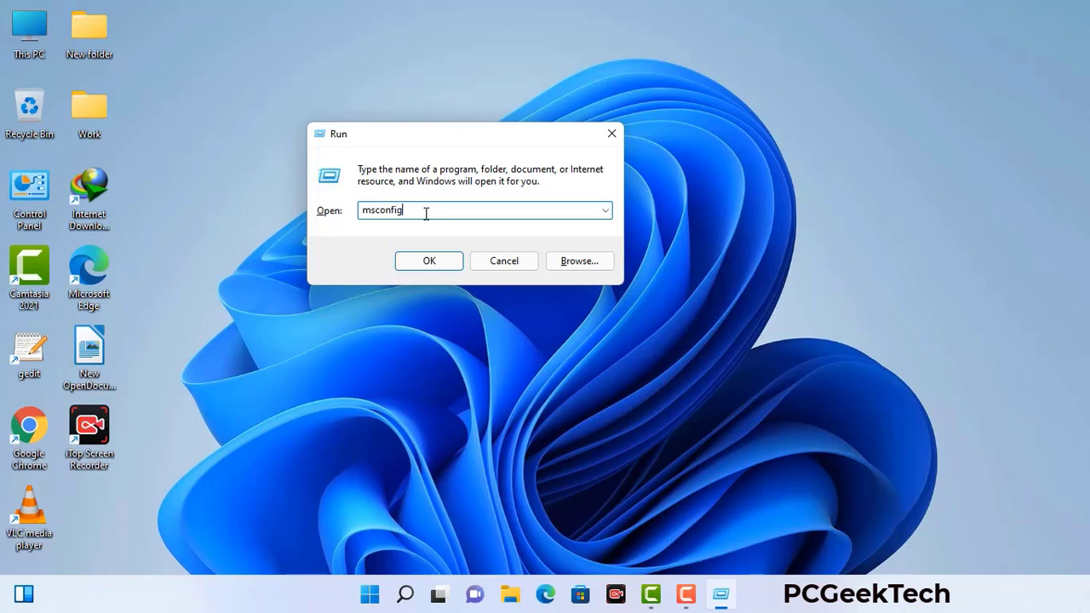
pyautogui.click(427, 261)
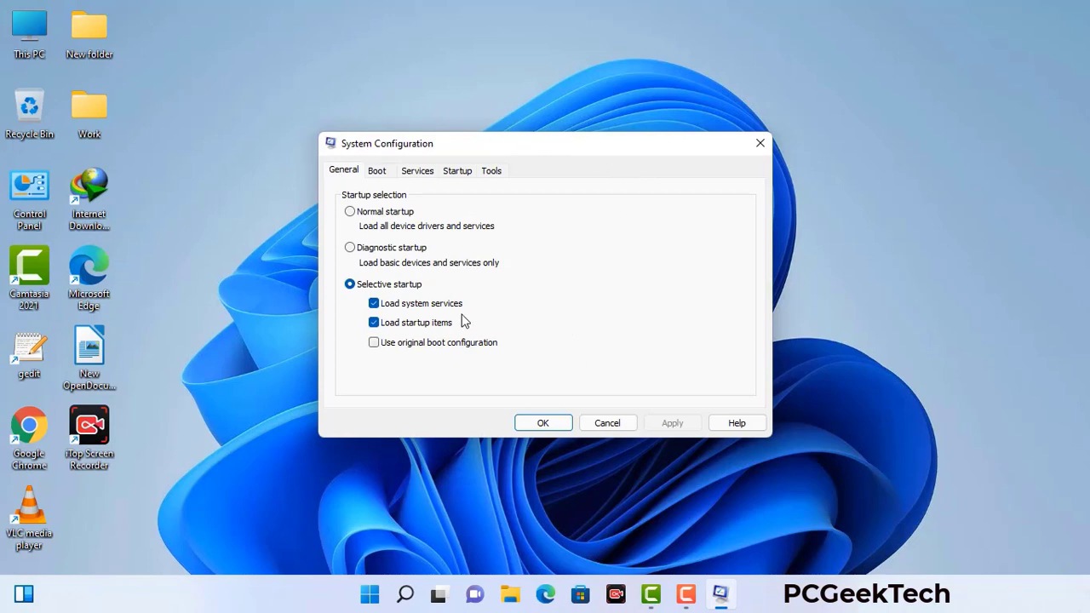
pyautogui.click(378, 172)
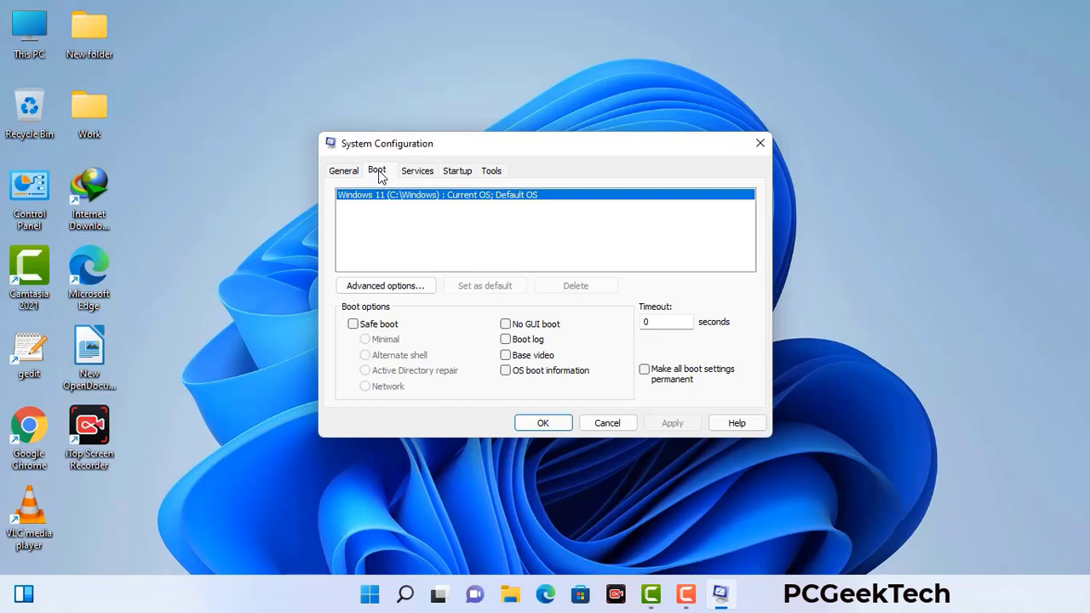
pyautogui.click(352, 324)
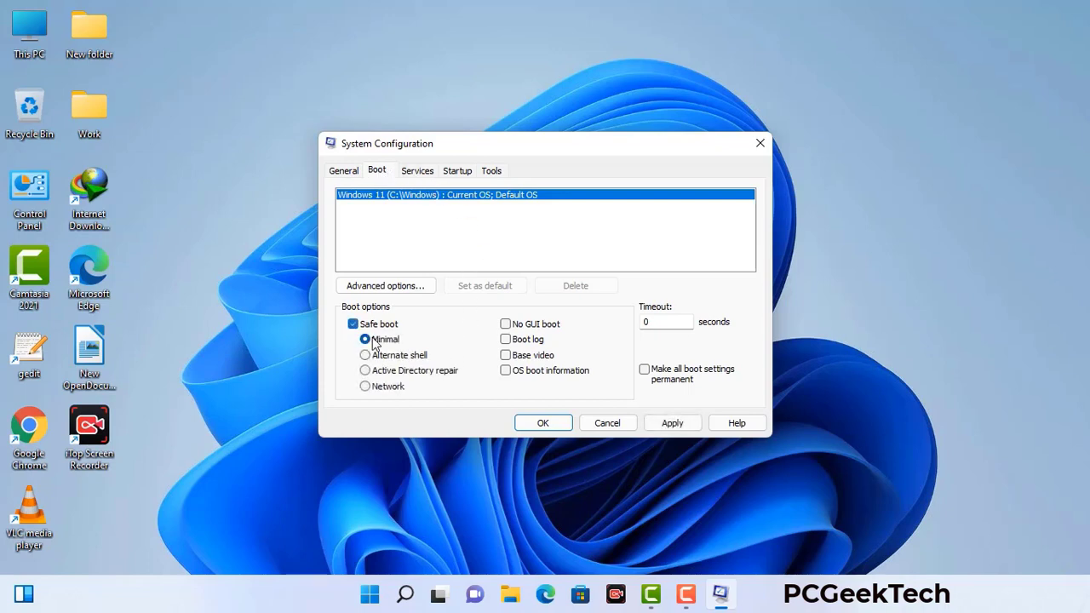
pyautogui.click(389, 387)
pyautogui.click(672, 423)
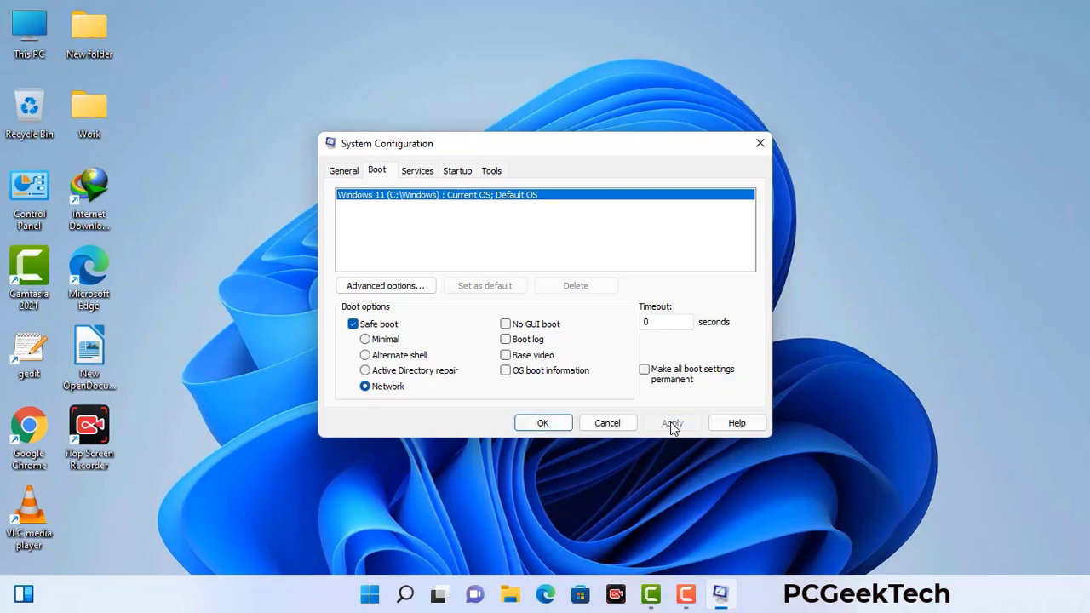
pyautogui.click(542, 423)
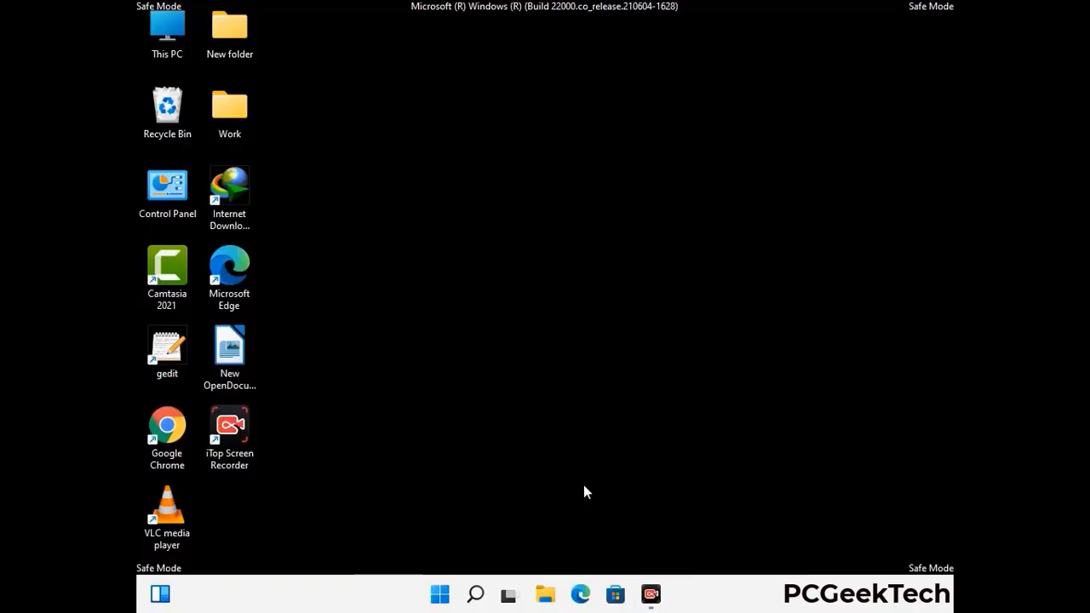
# - Turn on 'Show hidden files, folders, and drives' in File Explorer Options, then close Control Panel
pyautogui.doubleClick(168, 202)
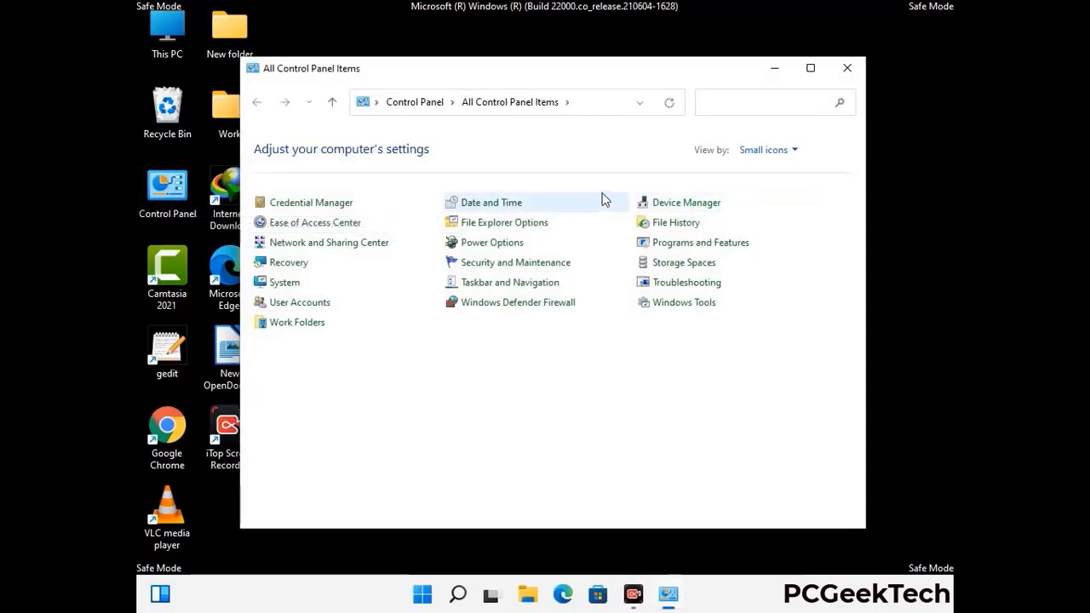
pyautogui.click(526, 225)
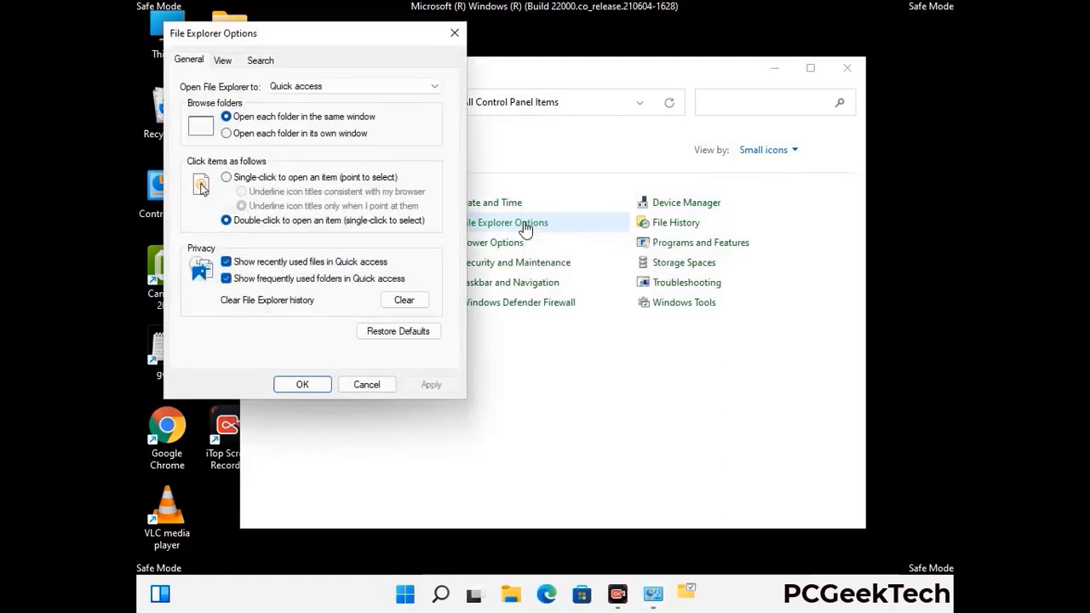
pyautogui.click(225, 61)
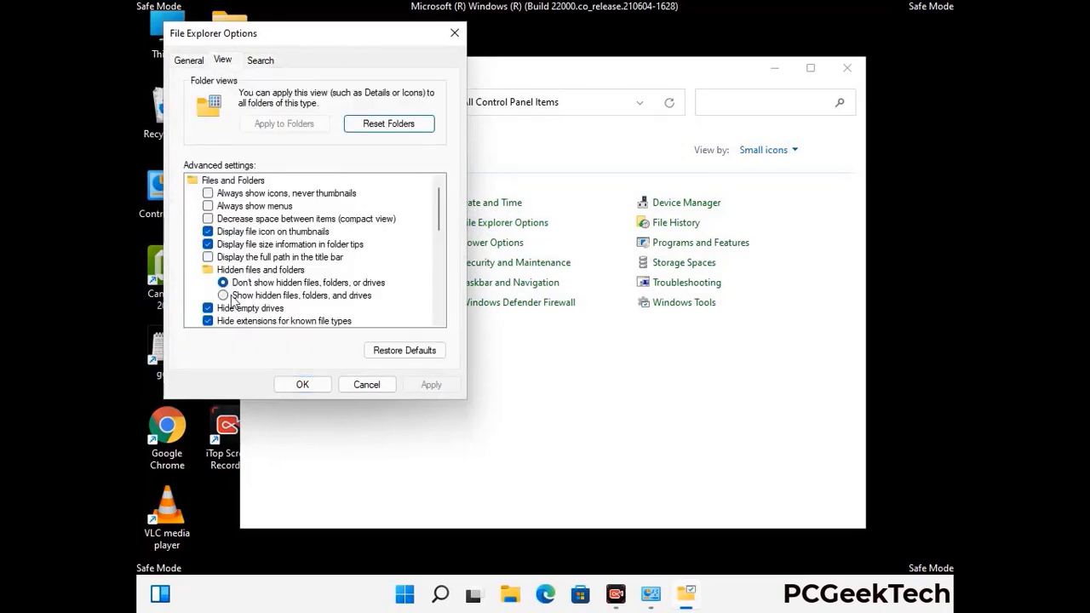
pyautogui.click(223, 295)
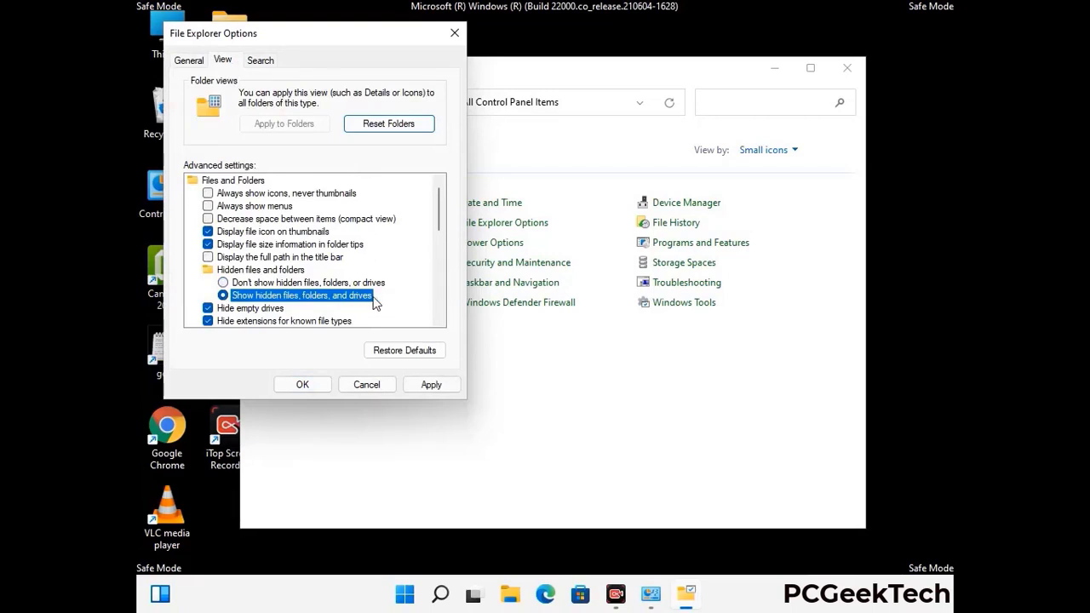
pyautogui.click(431, 385)
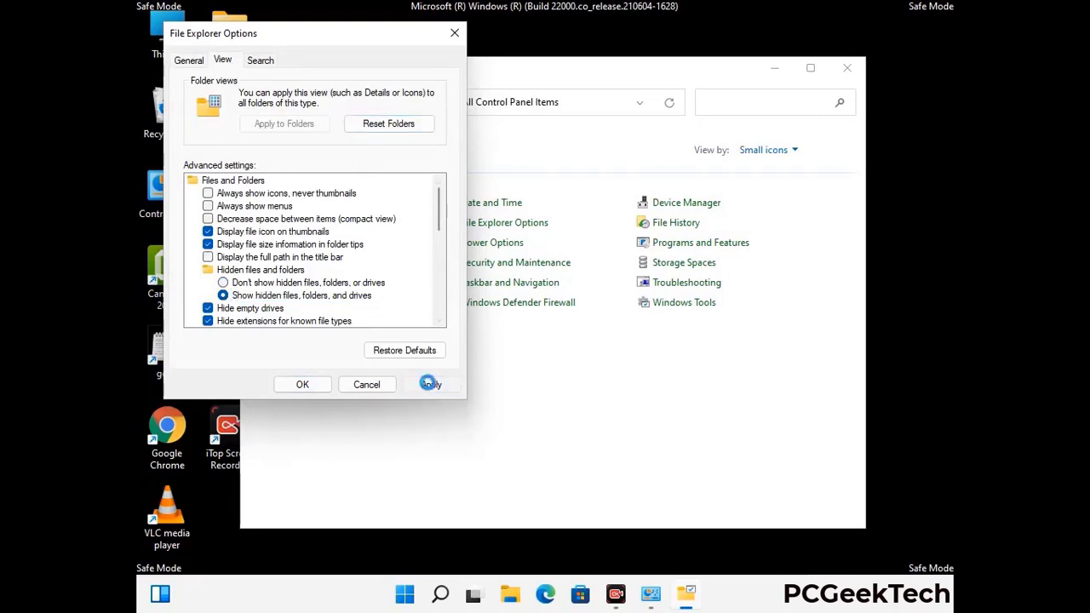
pyautogui.click(290, 386)
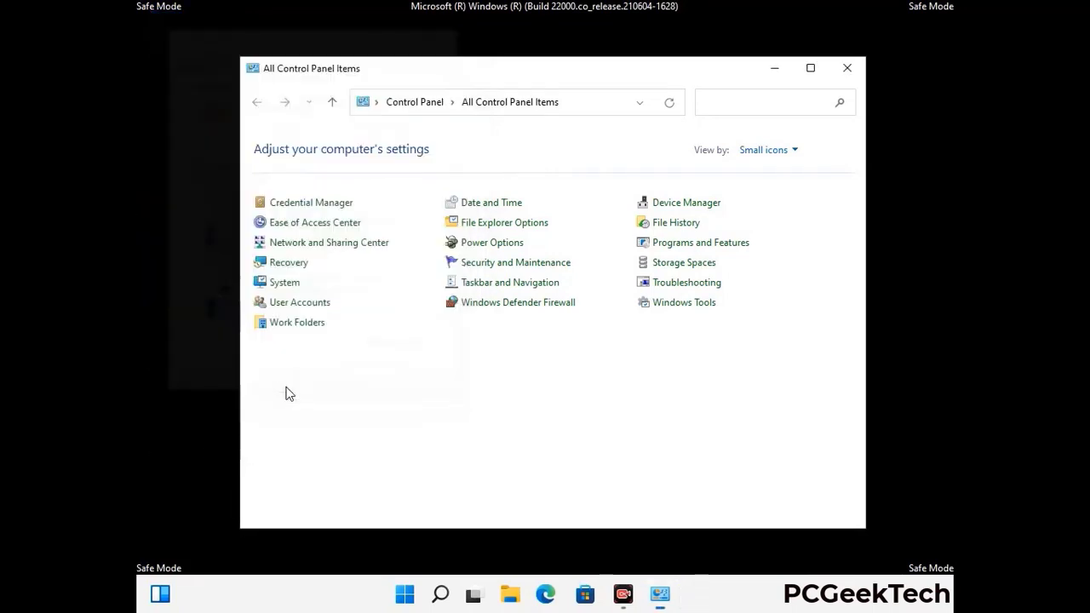
pyautogui.click(847, 68)
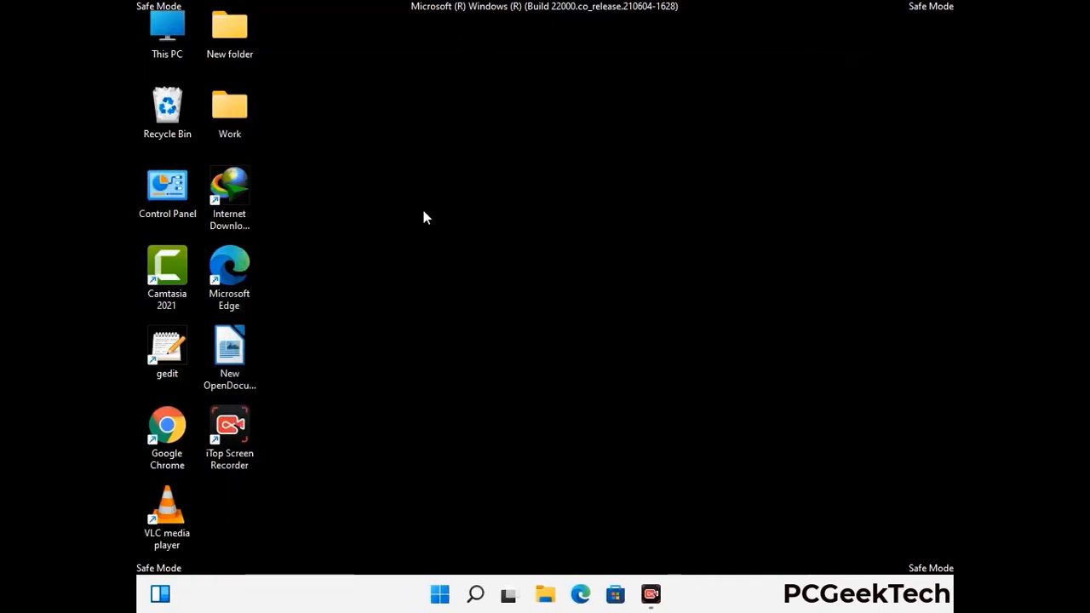
# - Navigate File Explorer to C:\Windows\System32\drivers\etc
pyautogui.doubleClick(162, 53)
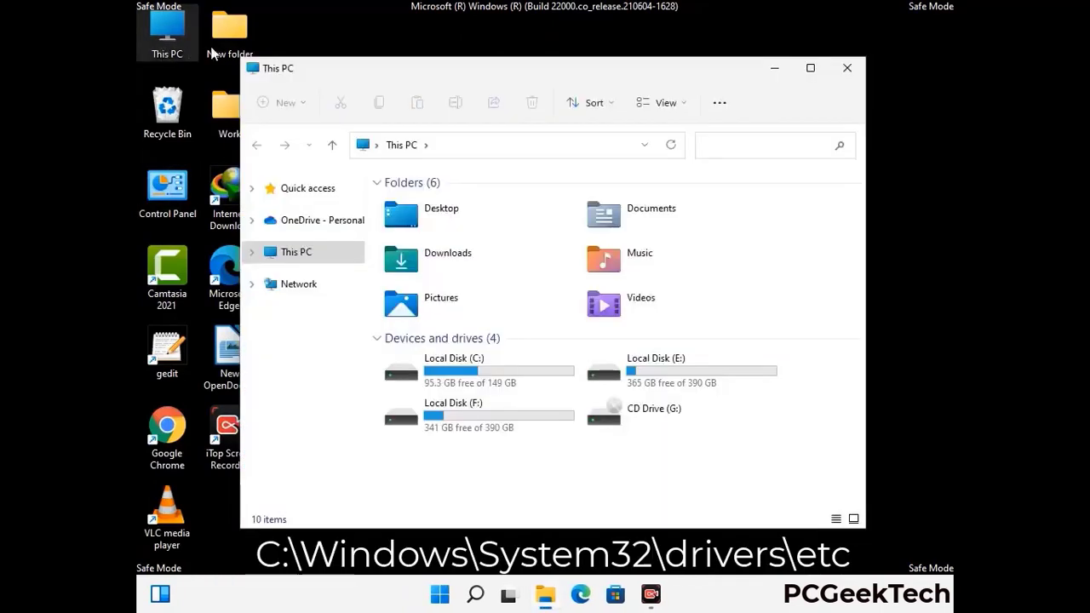
pyautogui.doubleClick(477, 375)
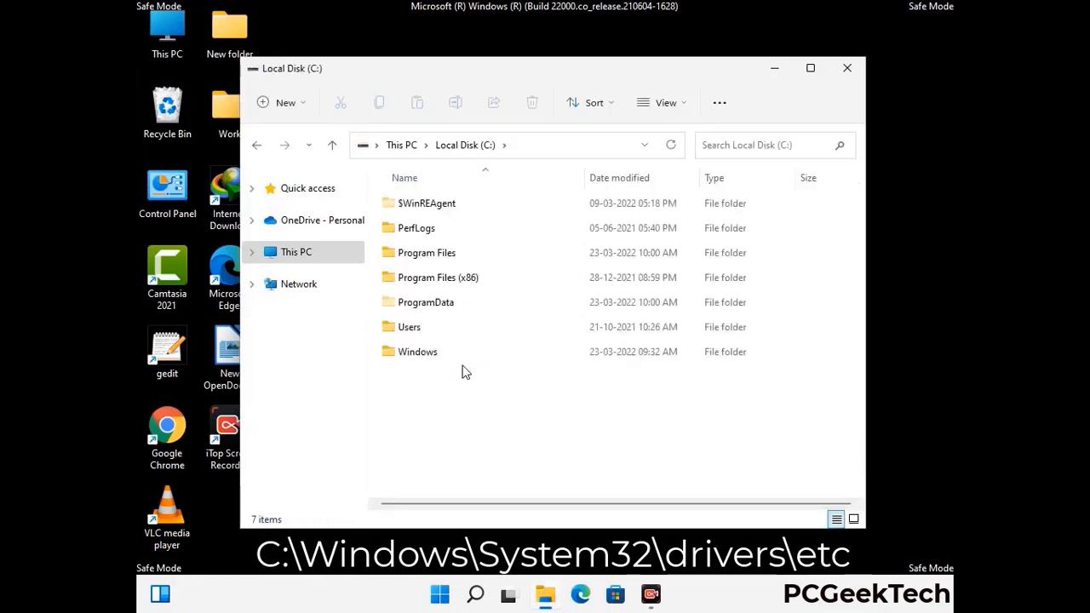
pyautogui.doubleClick(408, 359)
pyautogui.scroll(-6, 545, 364)
pyautogui.scroll(-12, 539, 368)
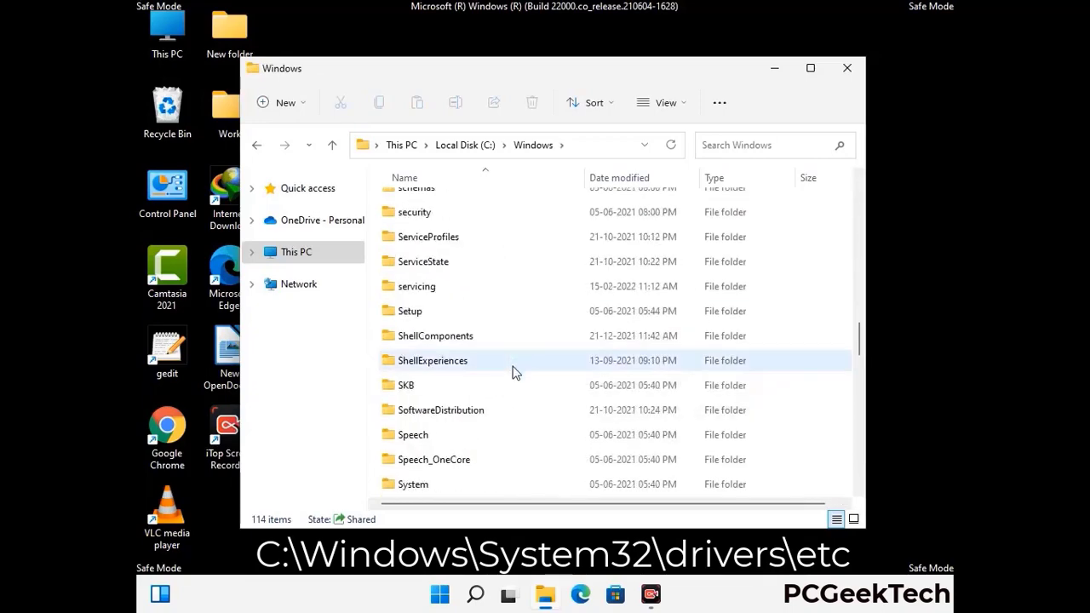
pyautogui.scroll(-2, 511, 383)
pyautogui.doubleClick(415, 360)
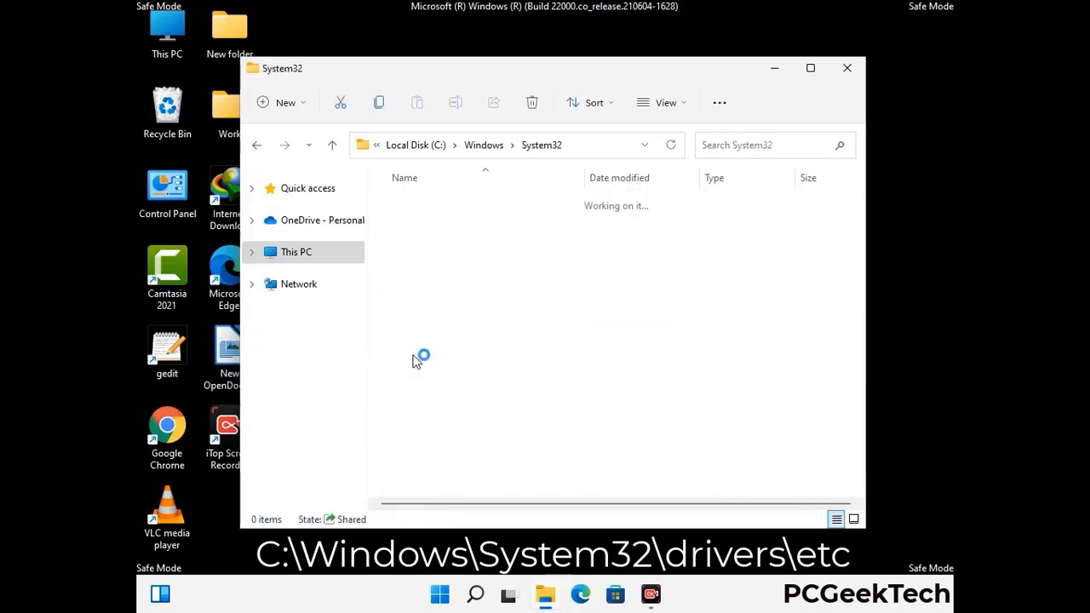
pyautogui.scroll(-5, 468, 368)
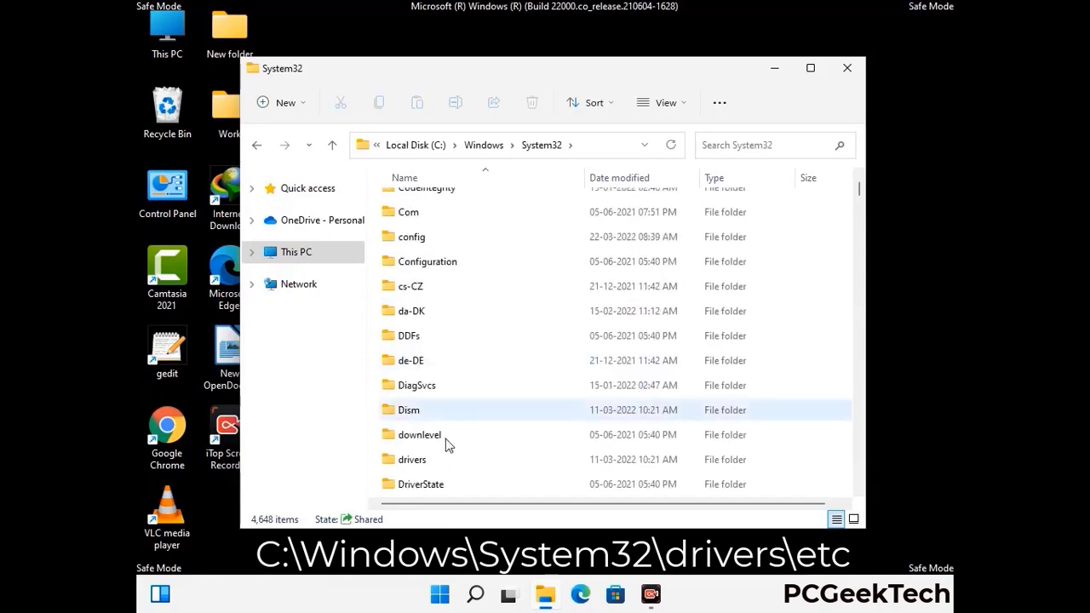
pyautogui.doubleClick(417, 463)
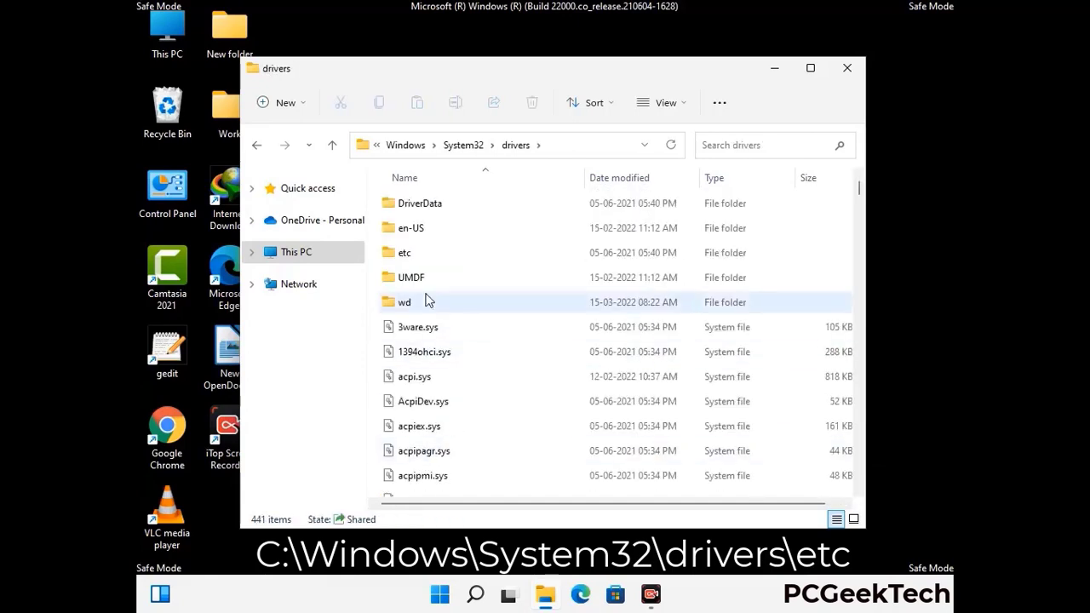
pyautogui.doubleClick(406, 255)
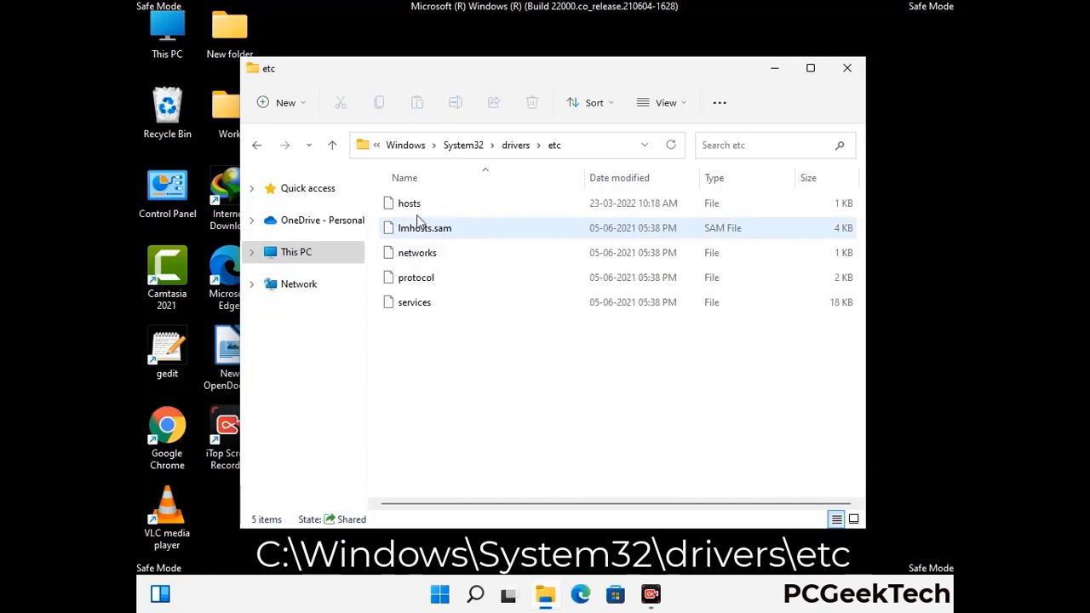
# - Open the hosts file, choosing Notepad as the program
pyautogui.click(417, 209)
pyautogui.doubleClick(417, 213)
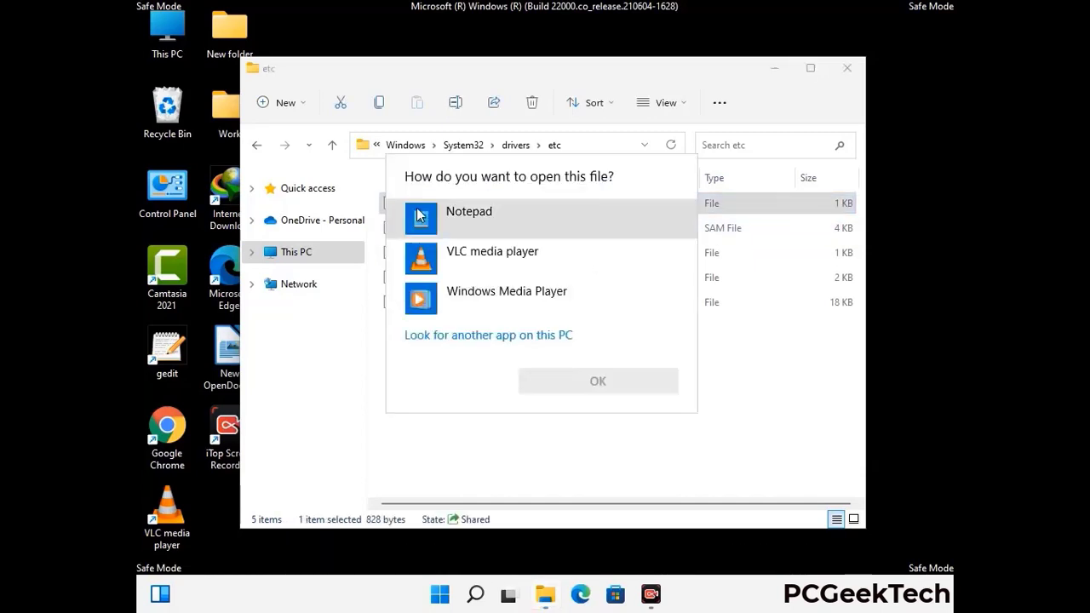
pyautogui.click(492, 219)
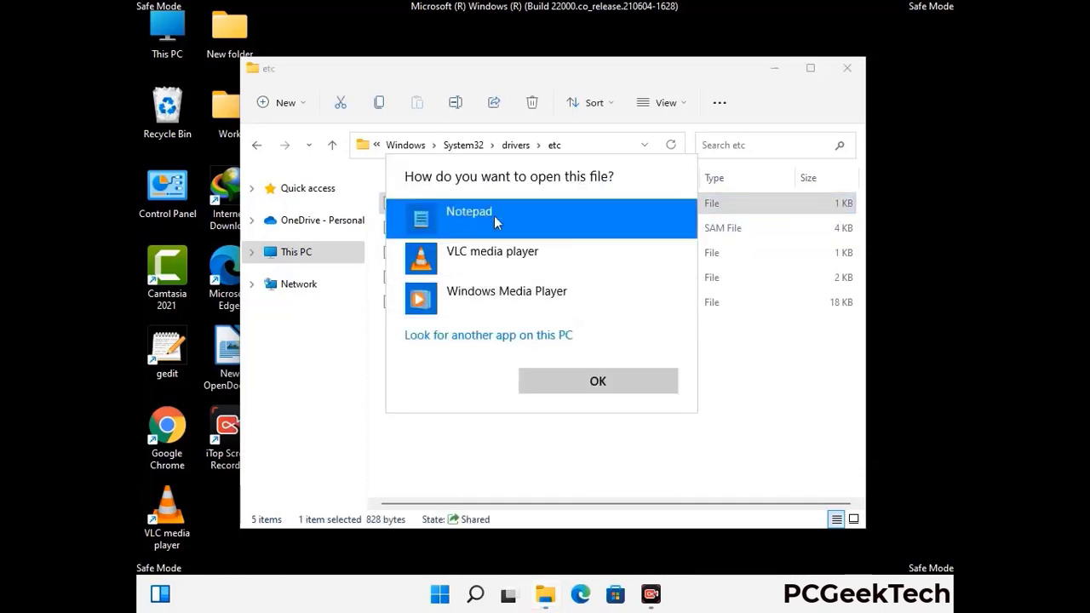
# - Open hosts in Notepad, add a new line after the last localhost entry, and save
pyautogui.click(598, 382)
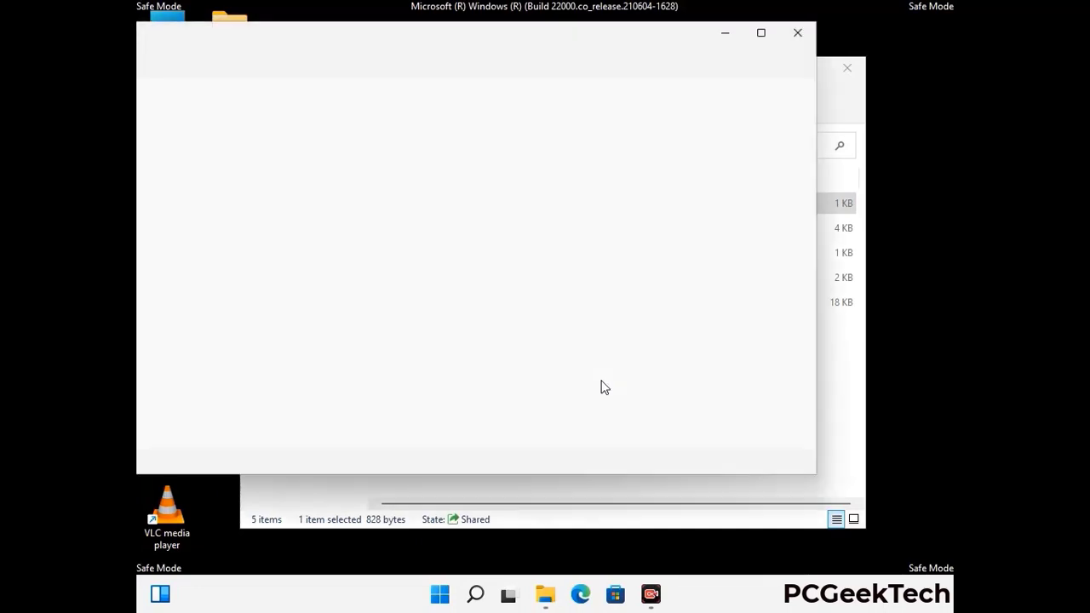
pyautogui.moveTo(414, 49); pyautogui.dragTo(569, 49)
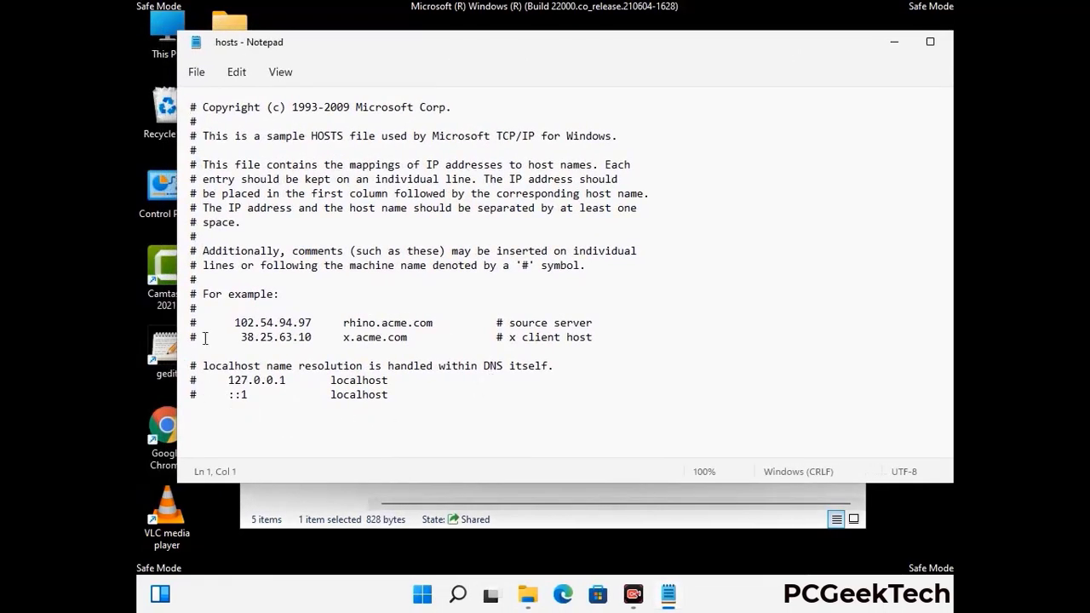
pyautogui.click(408, 400)
pyautogui.press('Return')
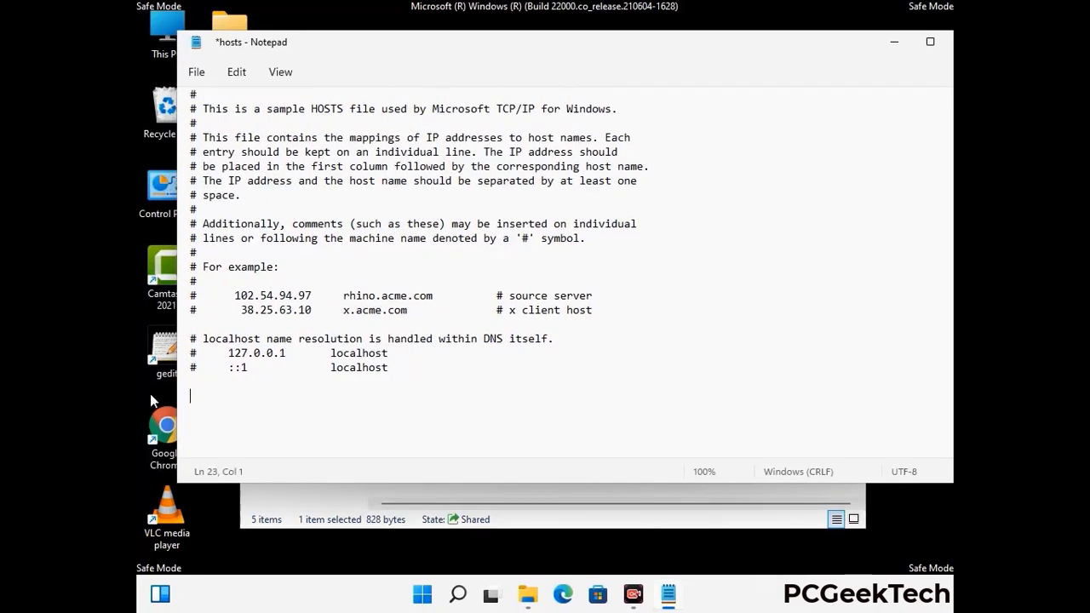
pyautogui.click(196, 73)
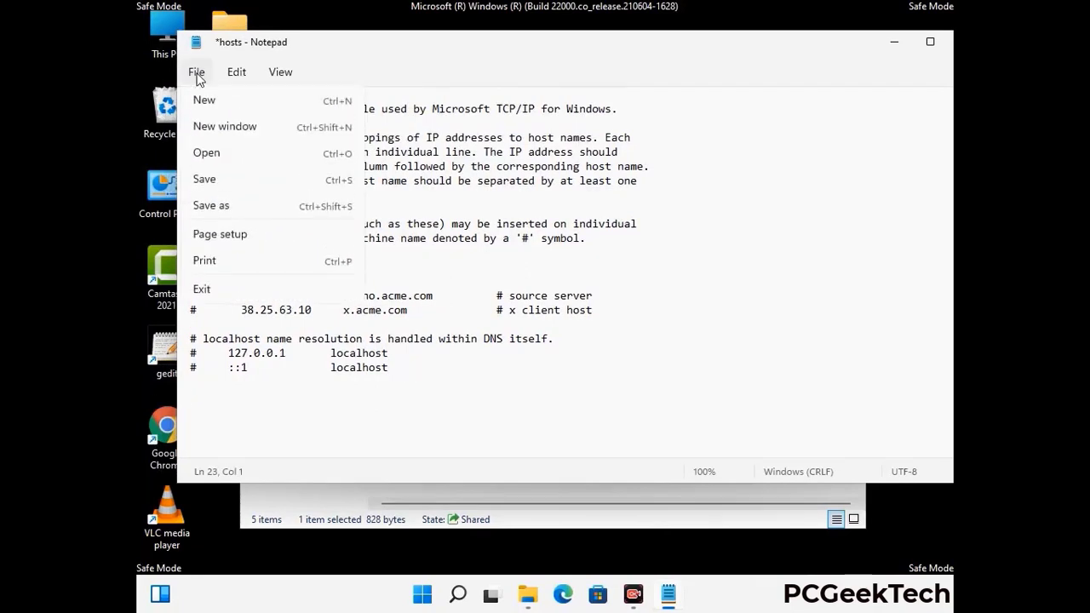
pyautogui.click(204, 181)
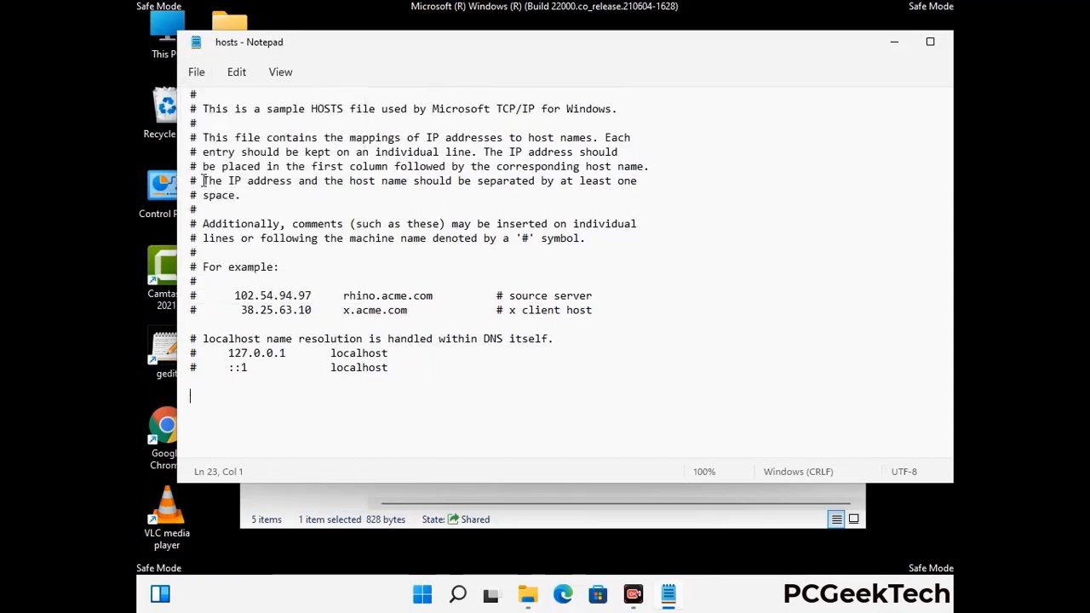
# - Close Notepad and the etc folder window
pyautogui.moveTo(820, 47); pyautogui.dragTo(695, 48)
pyautogui.click(841, 44)
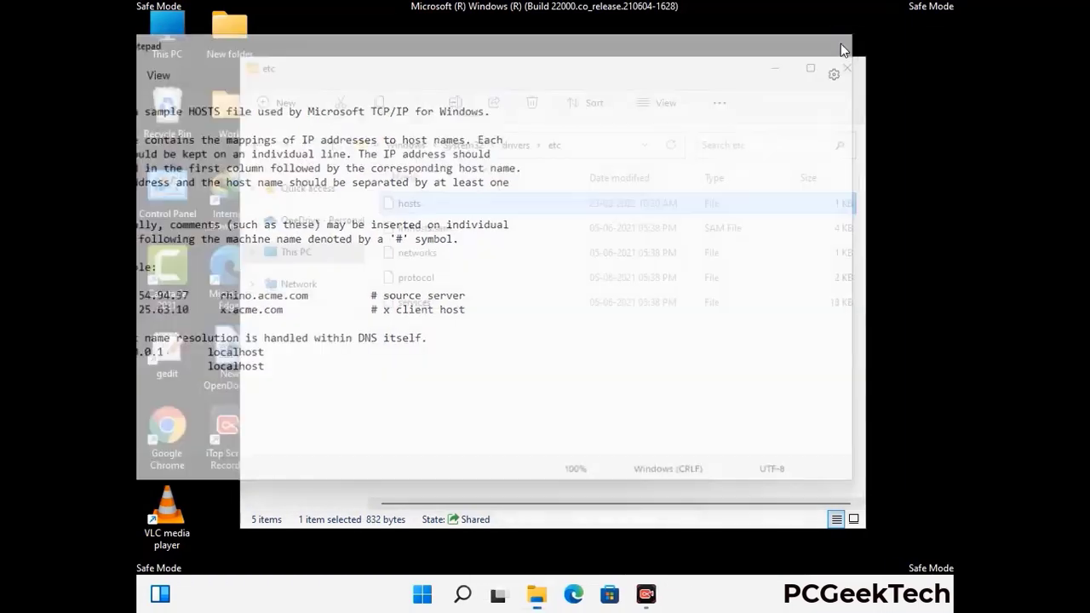
pyautogui.click(848, 64)
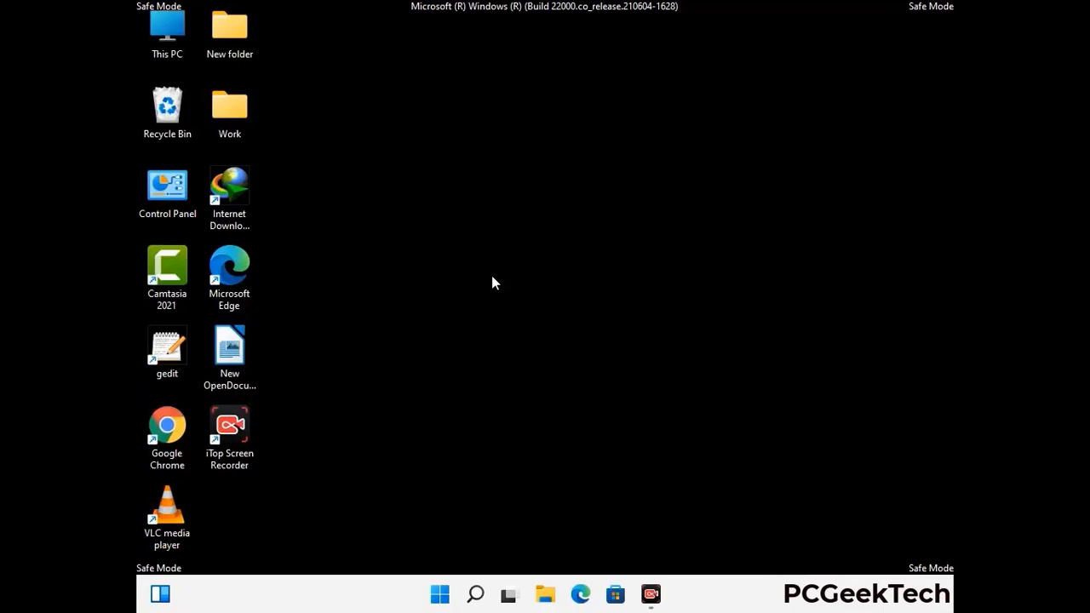
# - Open the %appdata% Roaming folder from the Run dialog
pyautogui.press('super+r')
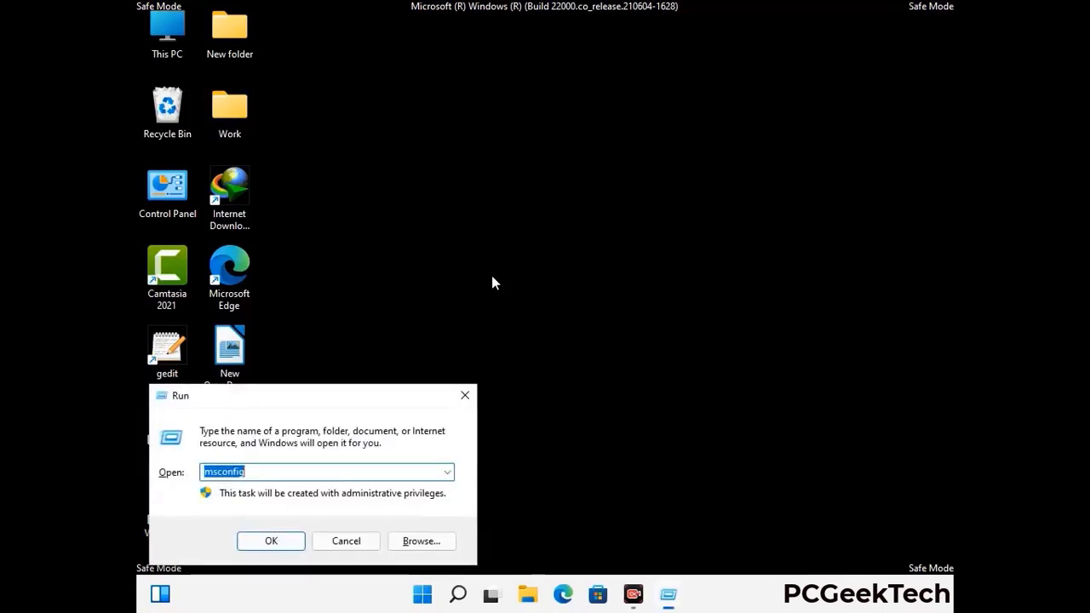
pyautogui.moveTo(312, 390); pyautogui.dragTo(506, 169)
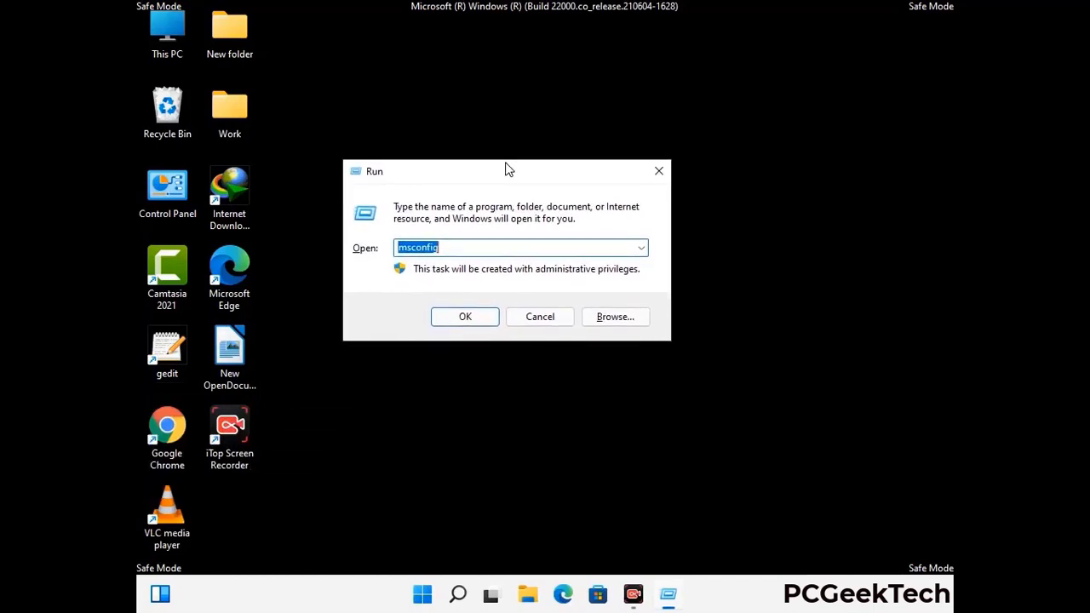
pyautogui.write('%')
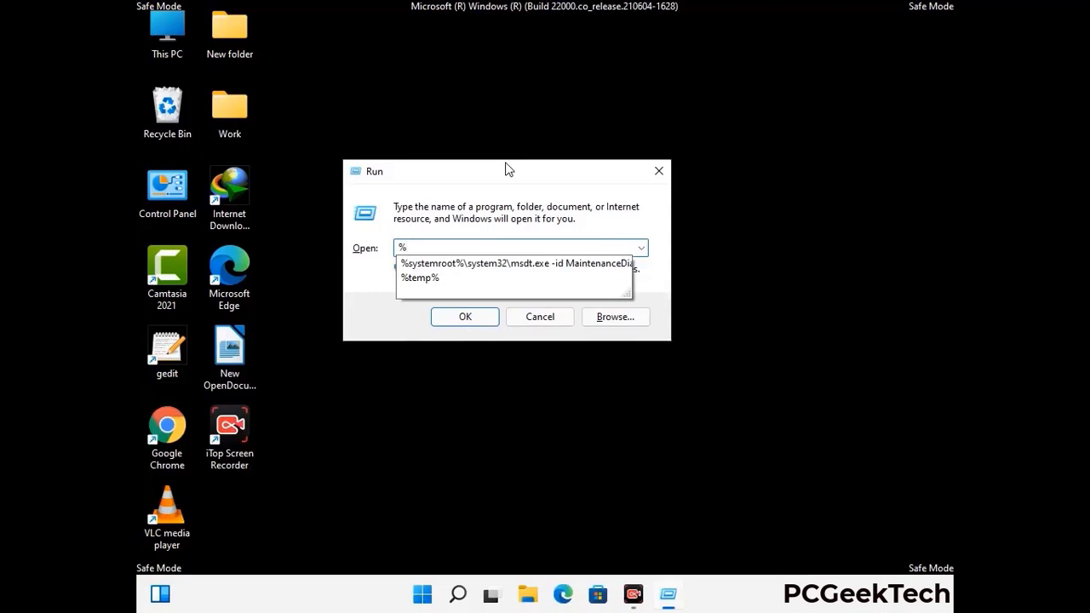
pyautogui.write('appdata%')
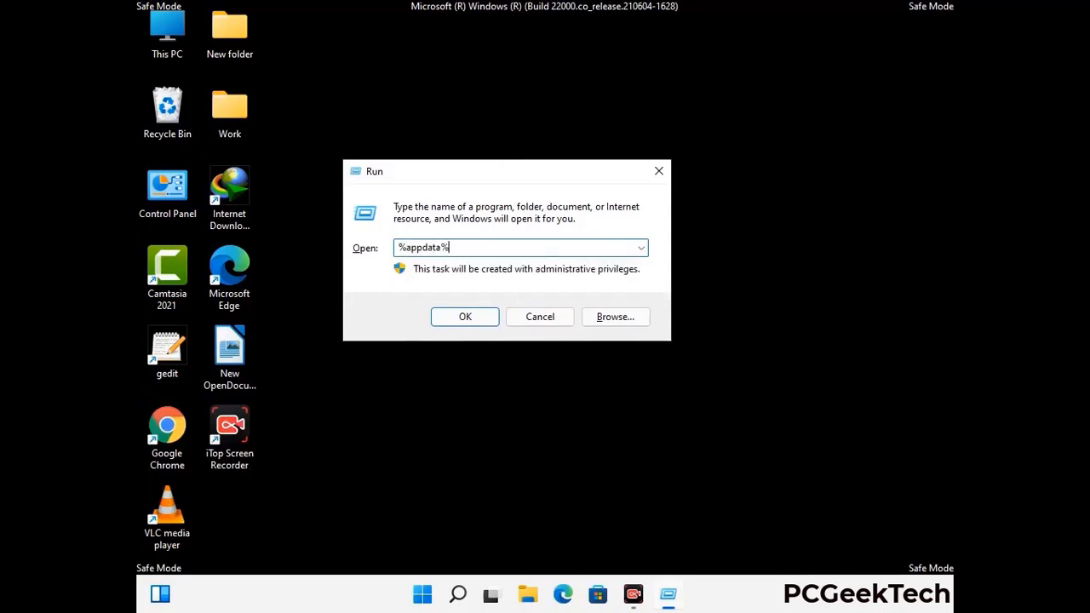
pyautogui.press('Return')
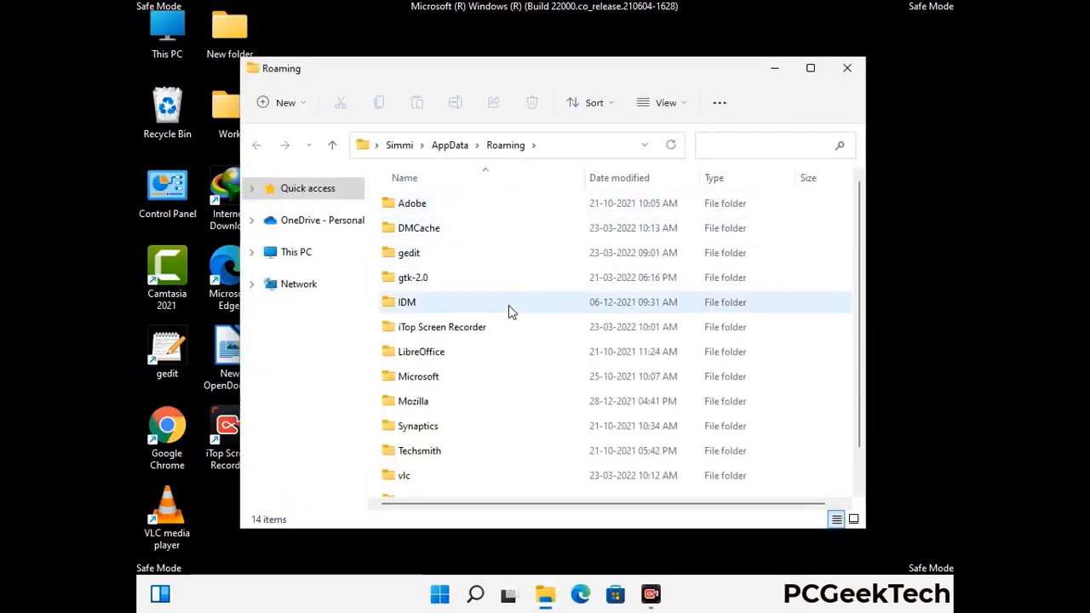
# - Delete the Zoom folder from AppData\Roaming and close the window
pyautogui.scroll(-1, 510, 311)
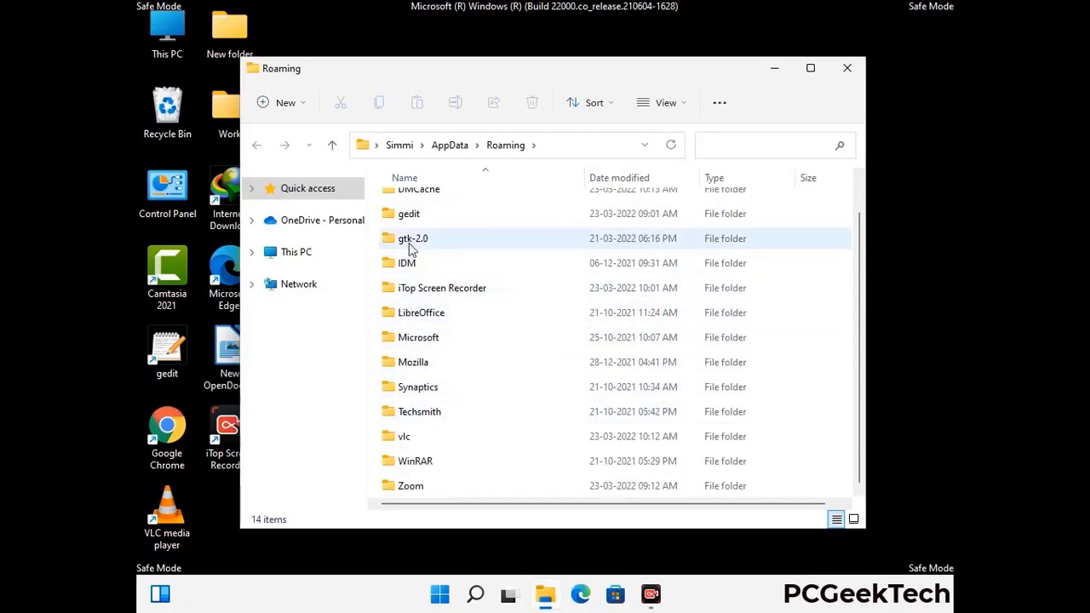
pyautogui.scroll(1, 413, 255)
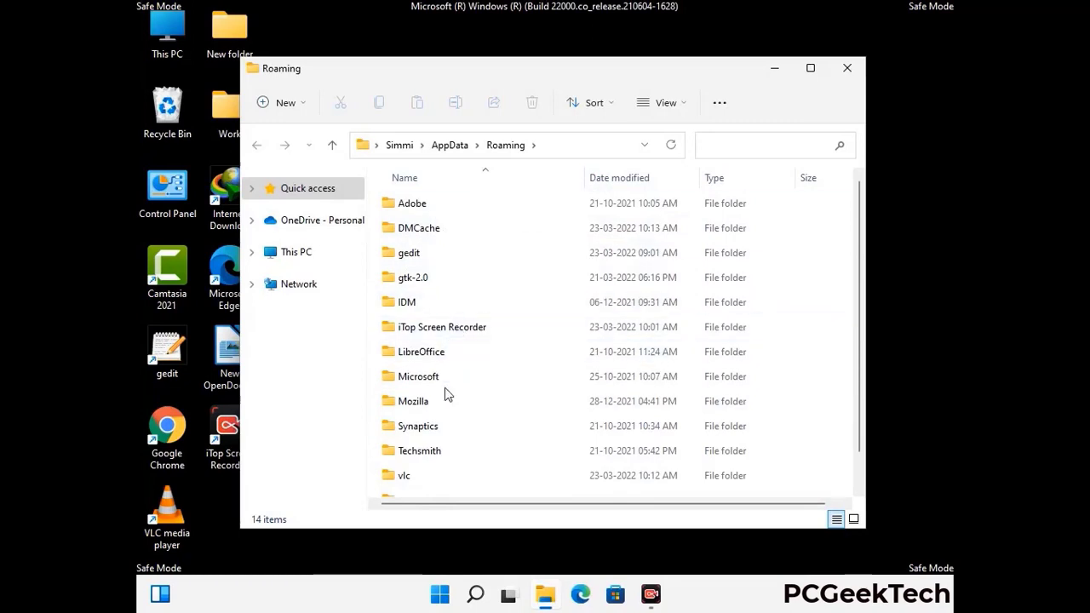
pyautogui.scroll(-1, 445, 395)
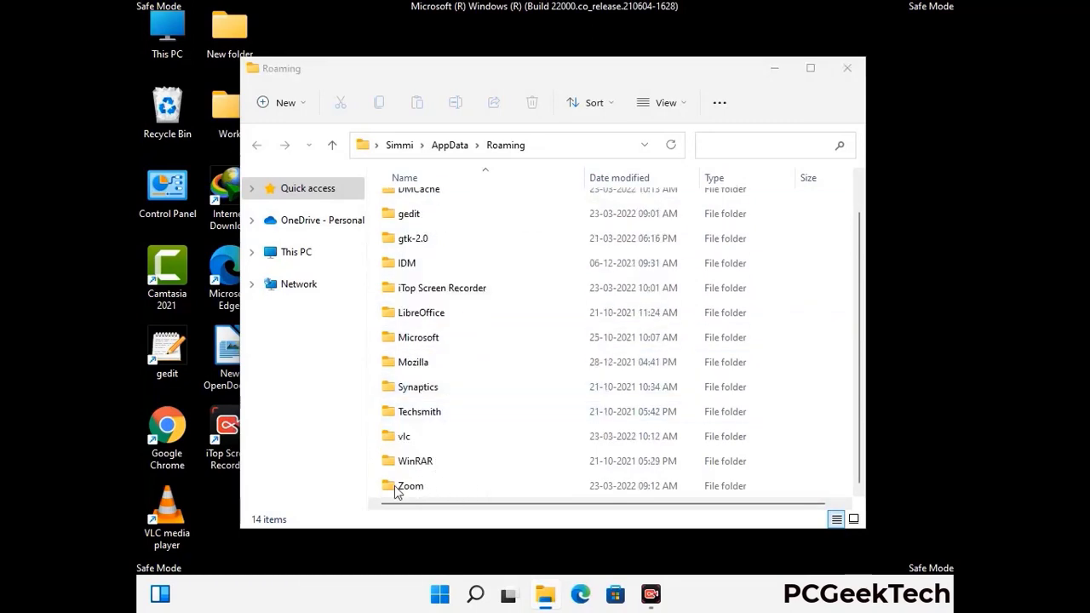
pyautogui.click(610, 480)
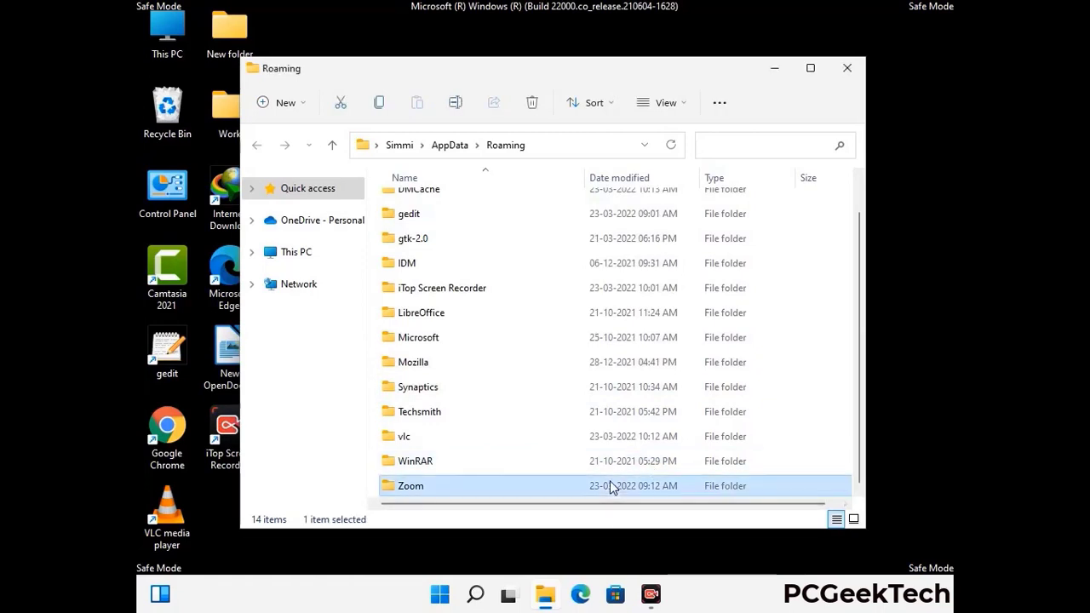
pyautogui.click(531, 103)
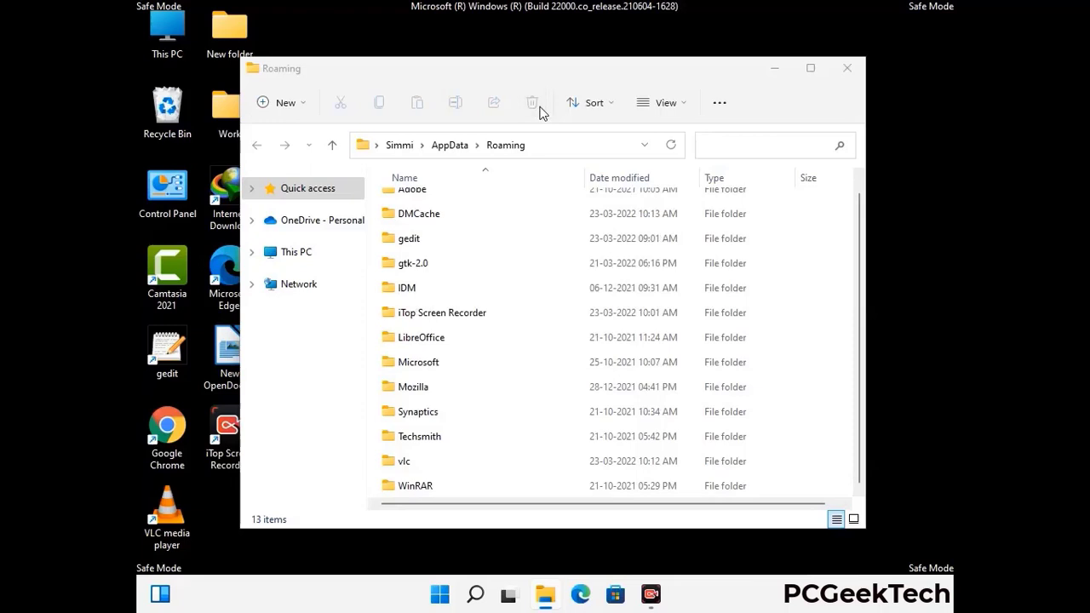
pyautogui.click(846, 74)
pyautogui.click(845, 72)
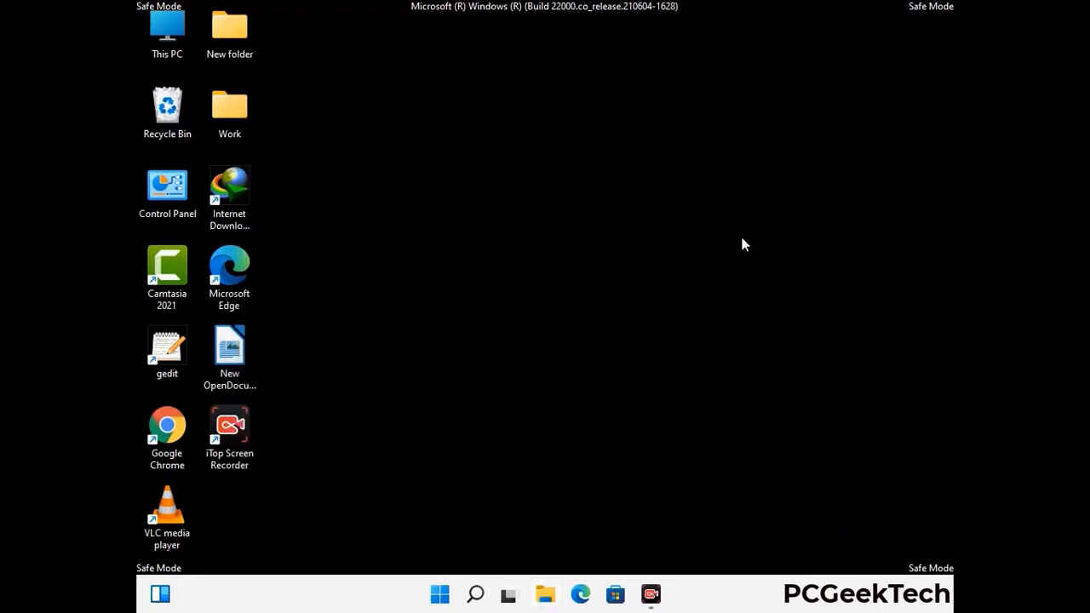
# - Run %LocalAppData% to open the AppData\Local folder, listing 23 items
pyautogui.press('super+r')
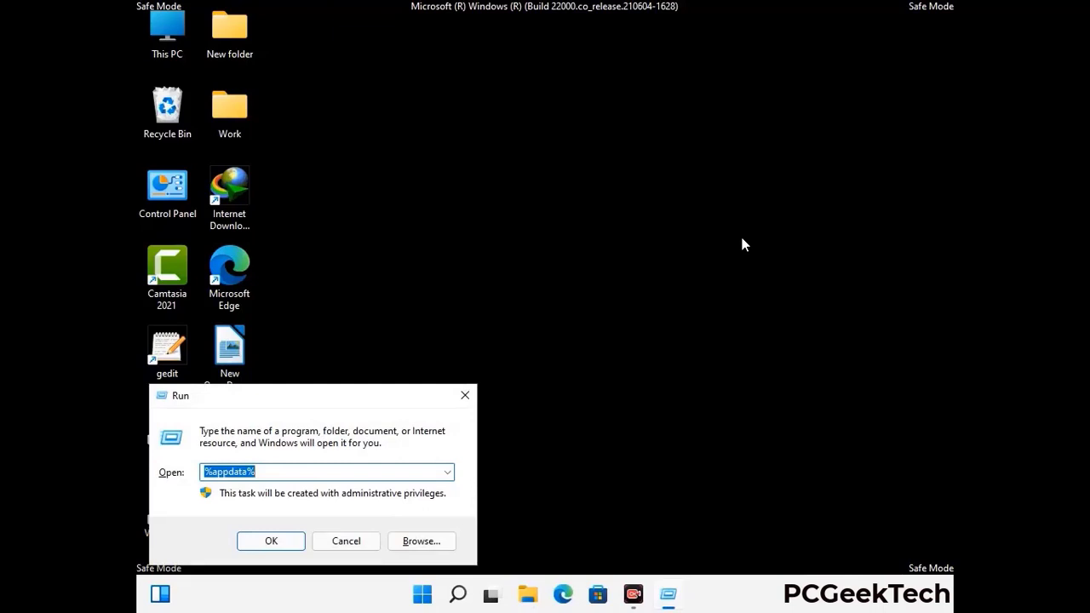
pyautogui.moveTo(341, 405); pyautogui.dragTo(572, 215)
pyautogui.write('%Local')
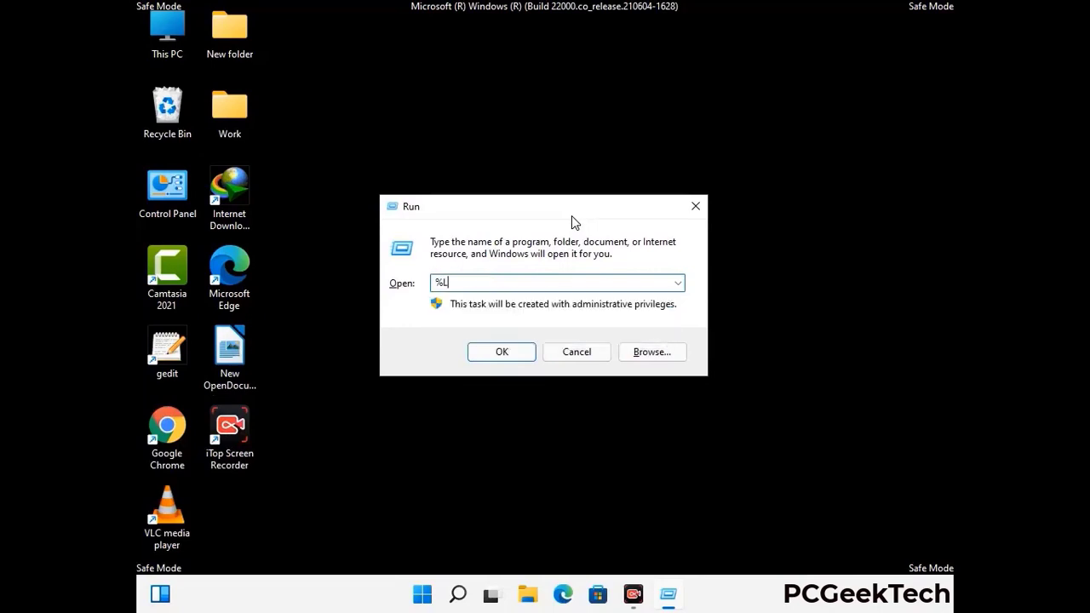
pyautogui.write('App')
pyautogui.press('Return')
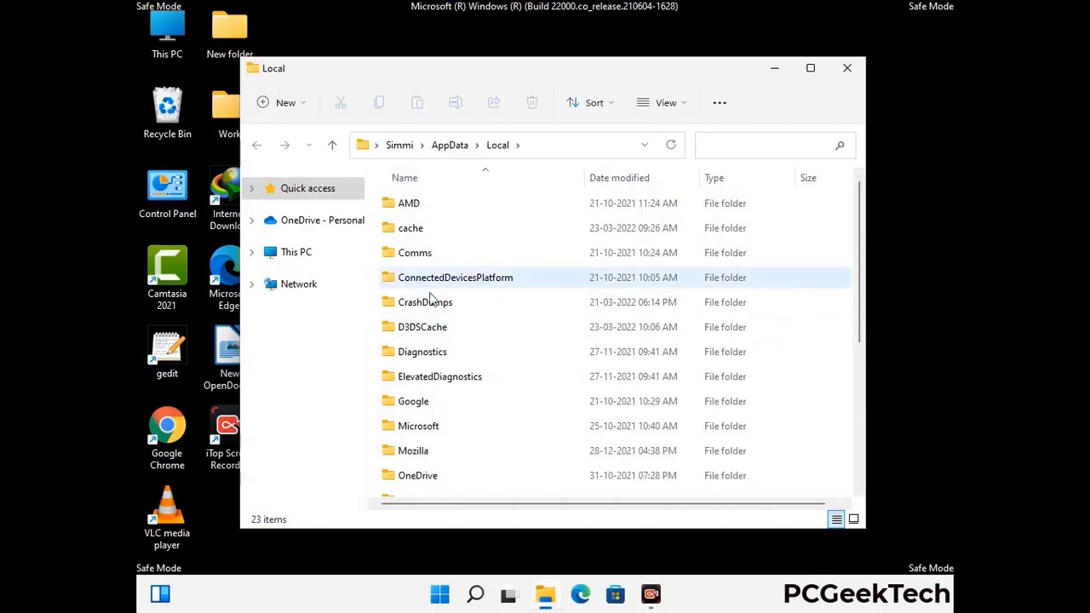
# - Delete the Mozilla folder from AppData\Local, leaving 22 items, and close the window
pyautogui.scroll(-1, 455, 379)
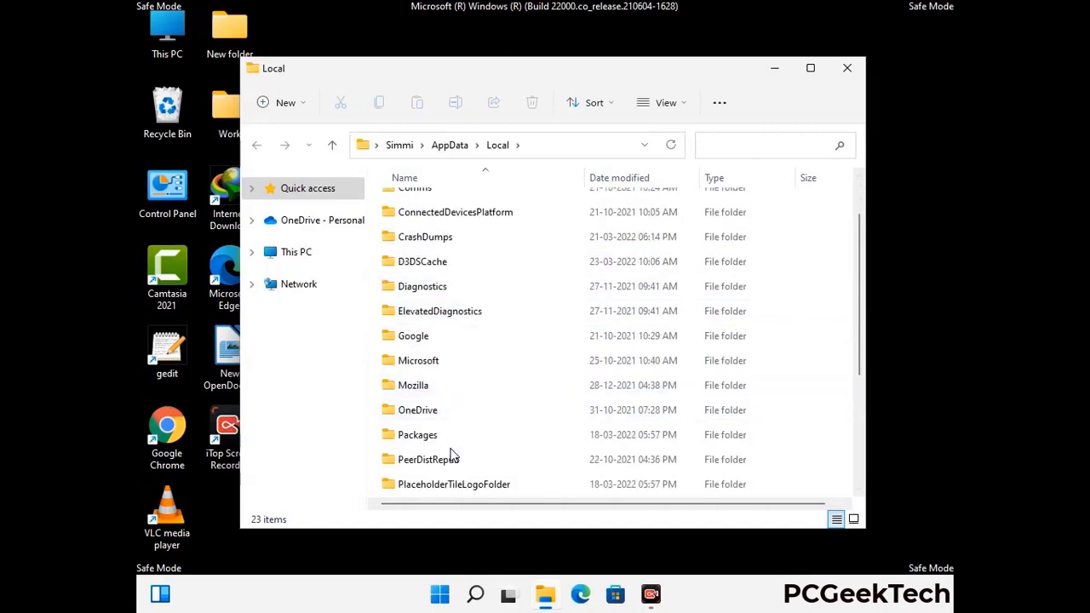
pyautogui.click(423, 390)
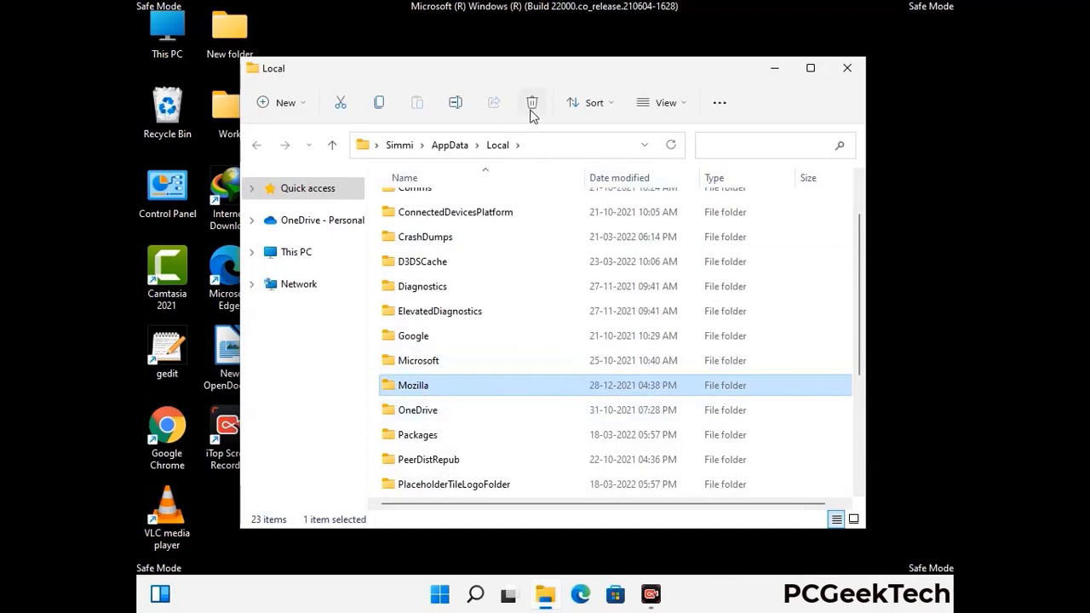
pyautogui.click(531, 103)
pyautogui.click(531, 104)
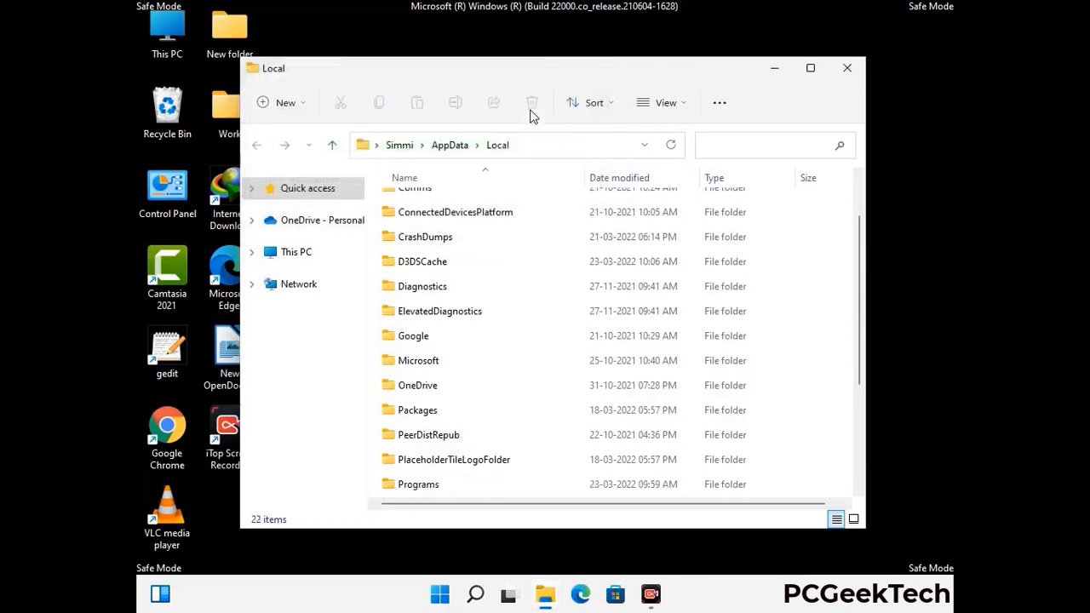
pyautogui.click(848, 77)
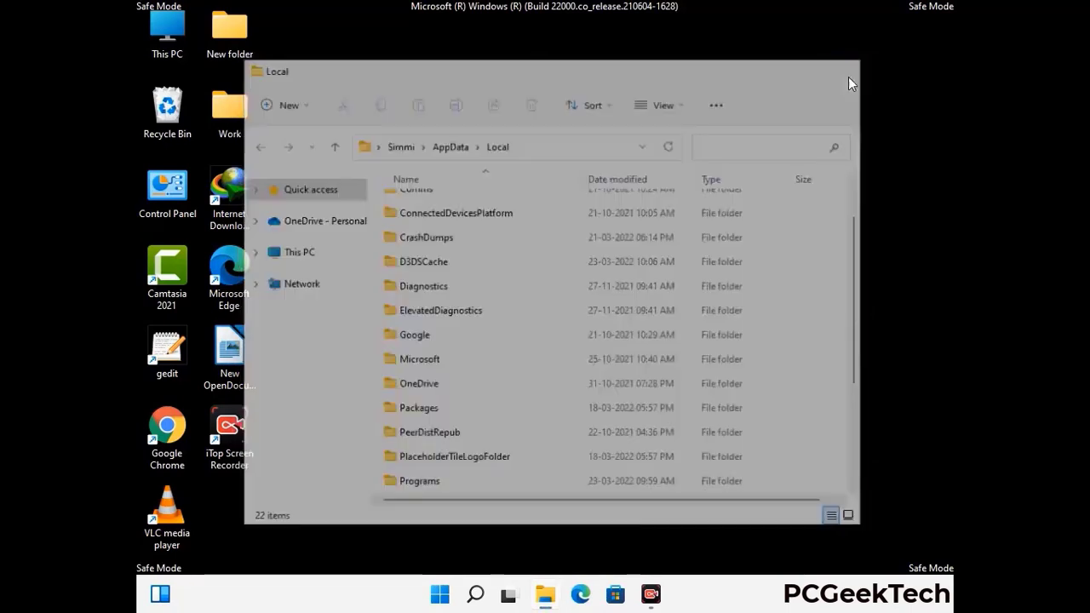
# - Run %ProgramData% to open the ProgramData folder on Local Disk (C:), showing 16 items
pyautogui.press('super+r')
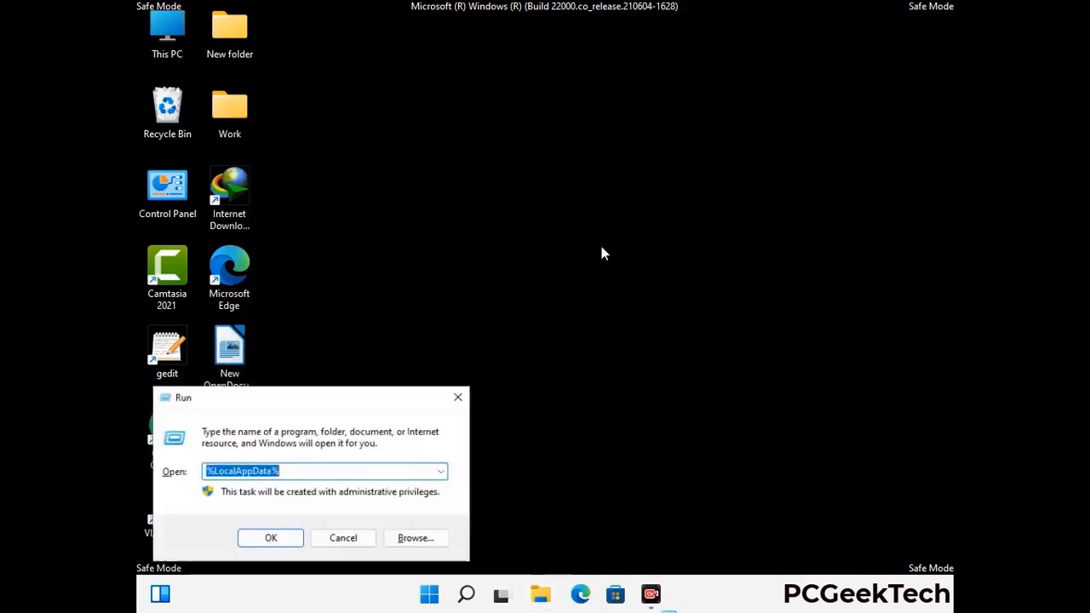
pyautogui.moveTo(277, 402); pyautogui.dragTo(498, 223)
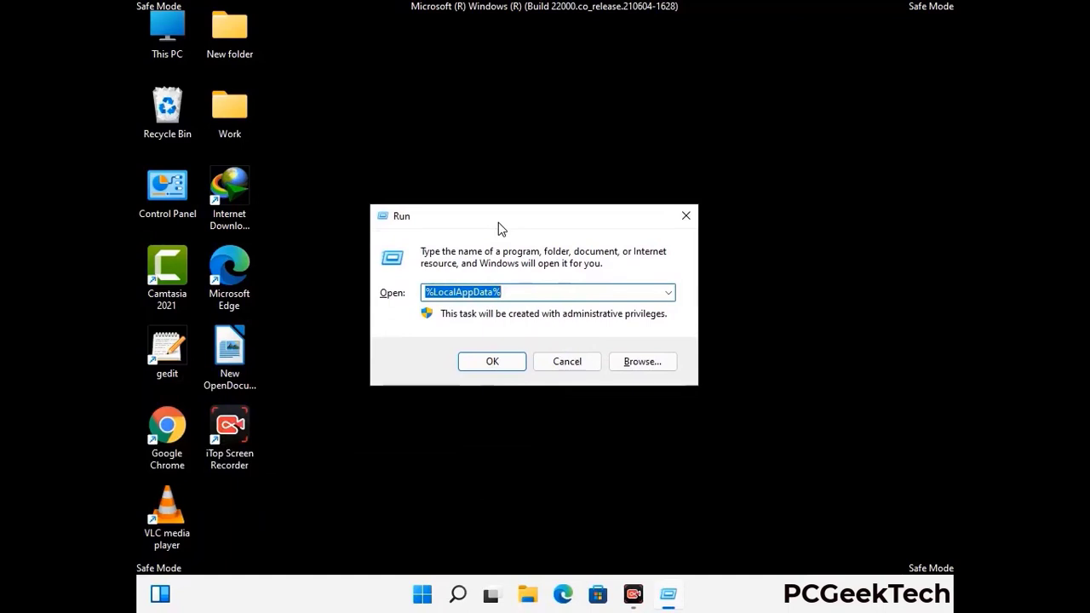
pyautogui.write('%')
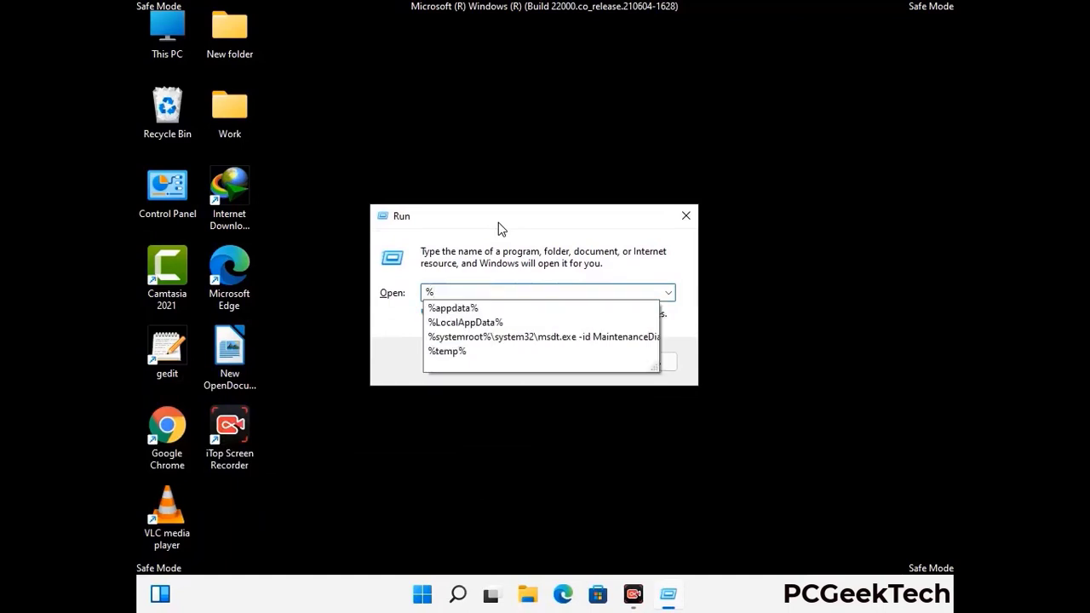
pyautogui.write('ProgramData%')
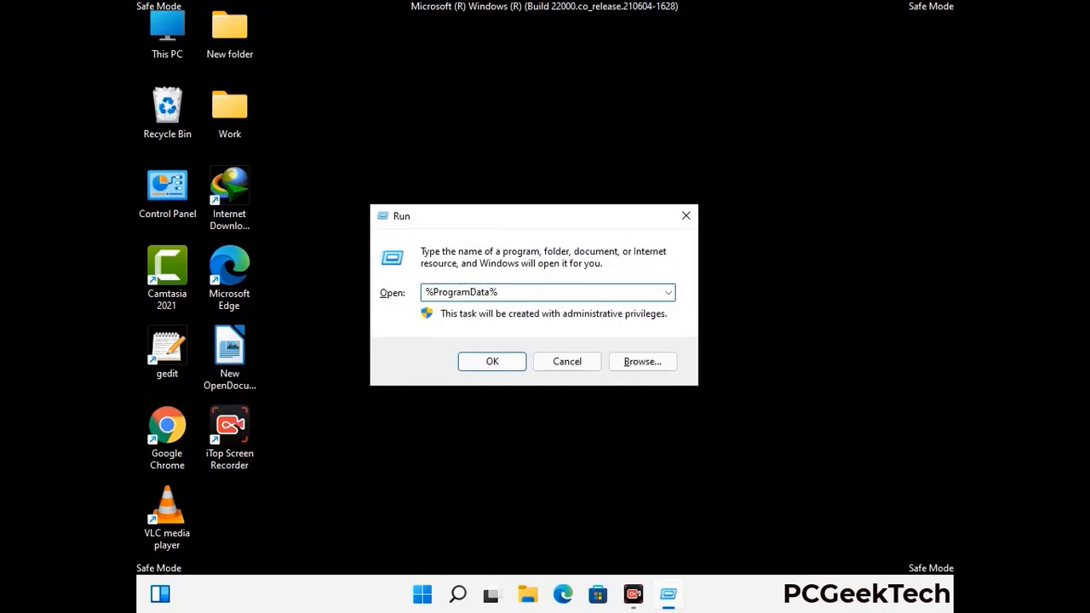
pyautogui.press('Return')
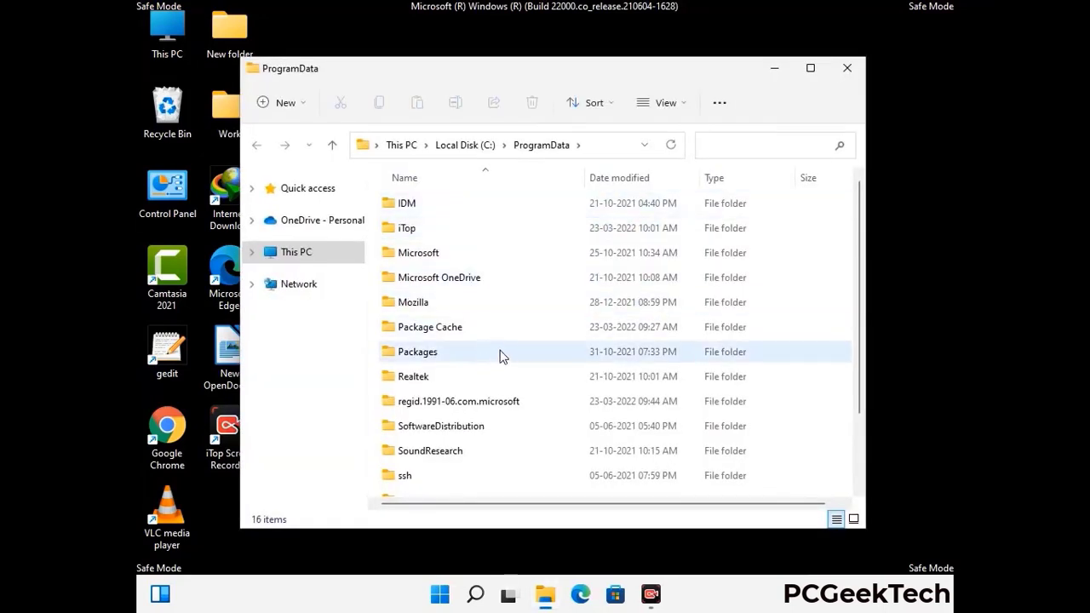
# - Delete the Mozilla folder from ProgramData, leaving 15 items, and close the window
pyautogui.scroll(-1, 501, 360)
pyautogui.scroll(-1, 500, 366)
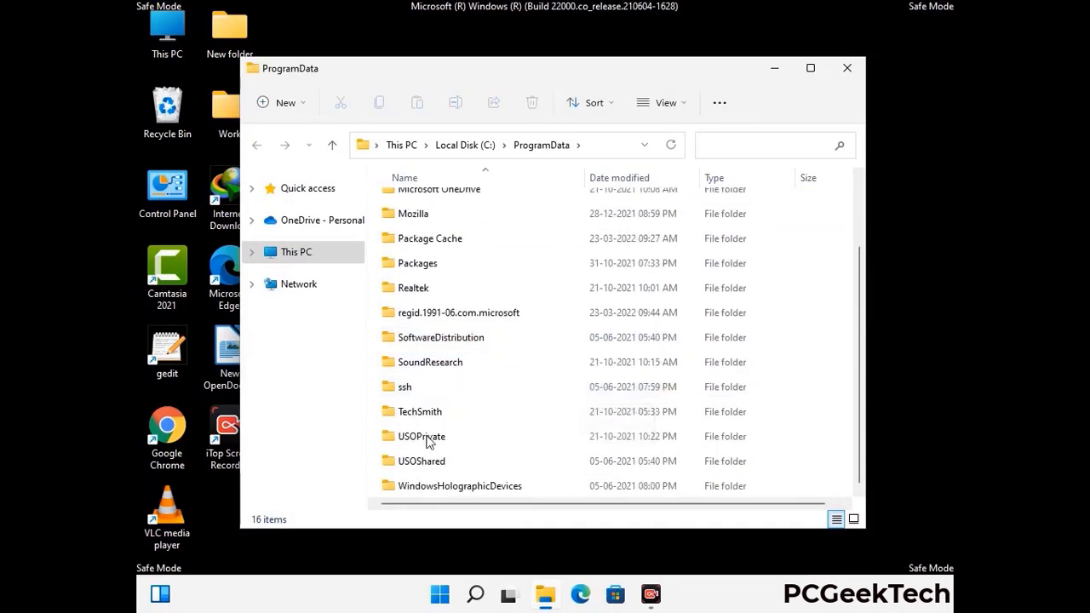
pyautogui.click(421, 213)
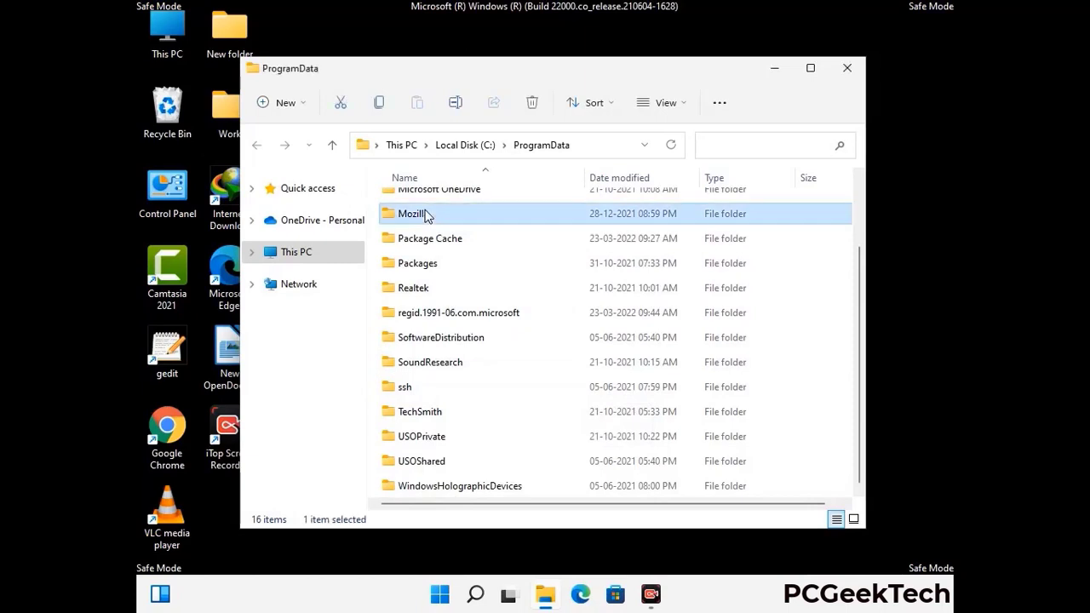
pyautogui.click(534, 103)
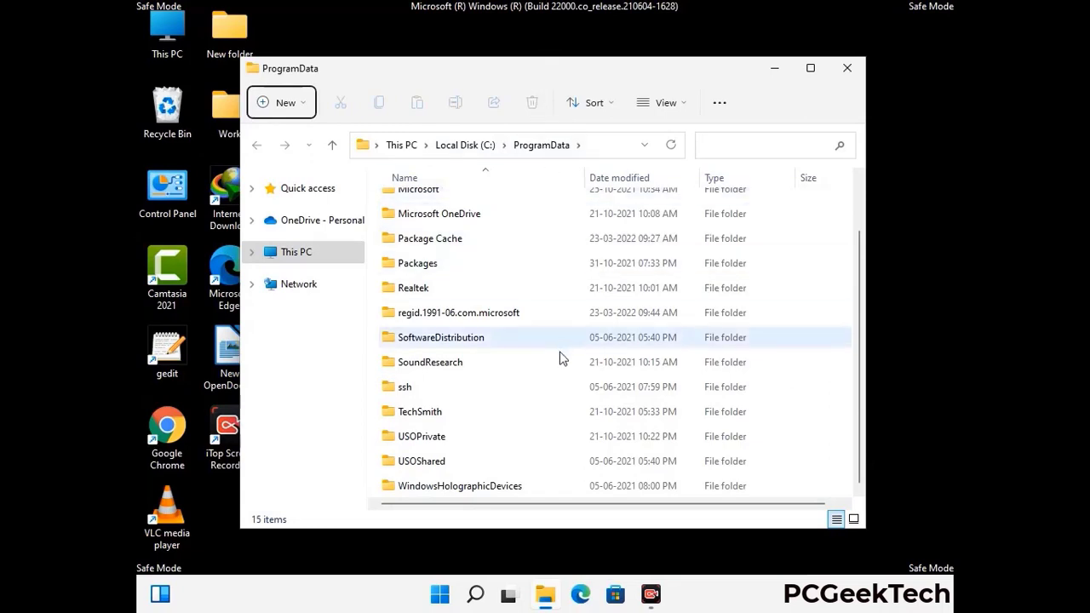
pyautogui.scroll(1, 561, 358)
pyautogui.click(856, 72)
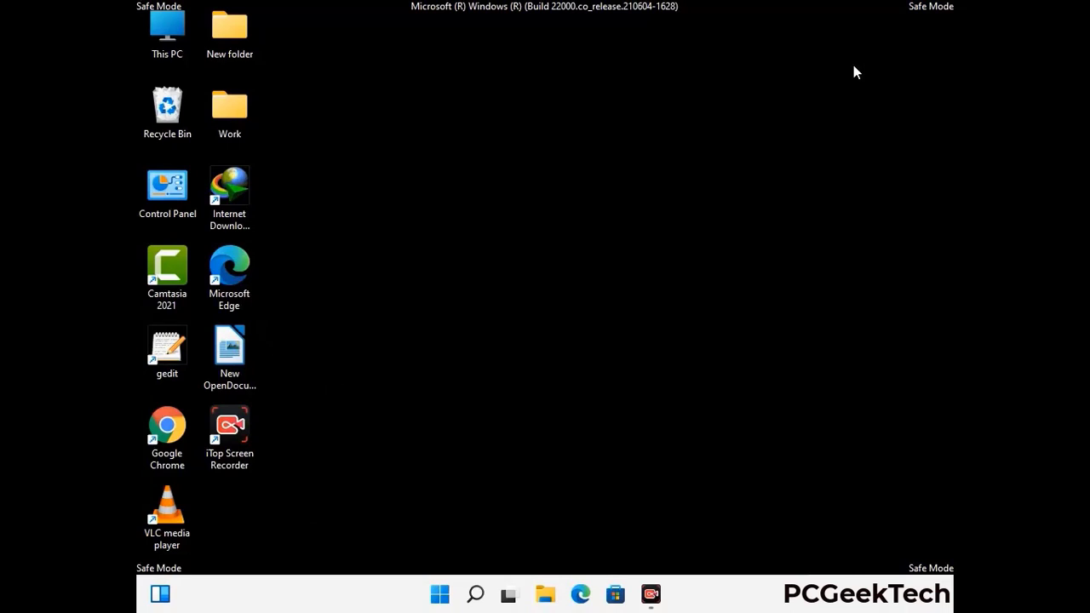
# - Run %WinDir% to open C:\Windows in File Explorer, listing 114 items
pyautogui.press('super+r')
pyautogui.moveTo(357, 396); pyautogui.dragTo(567, 218)
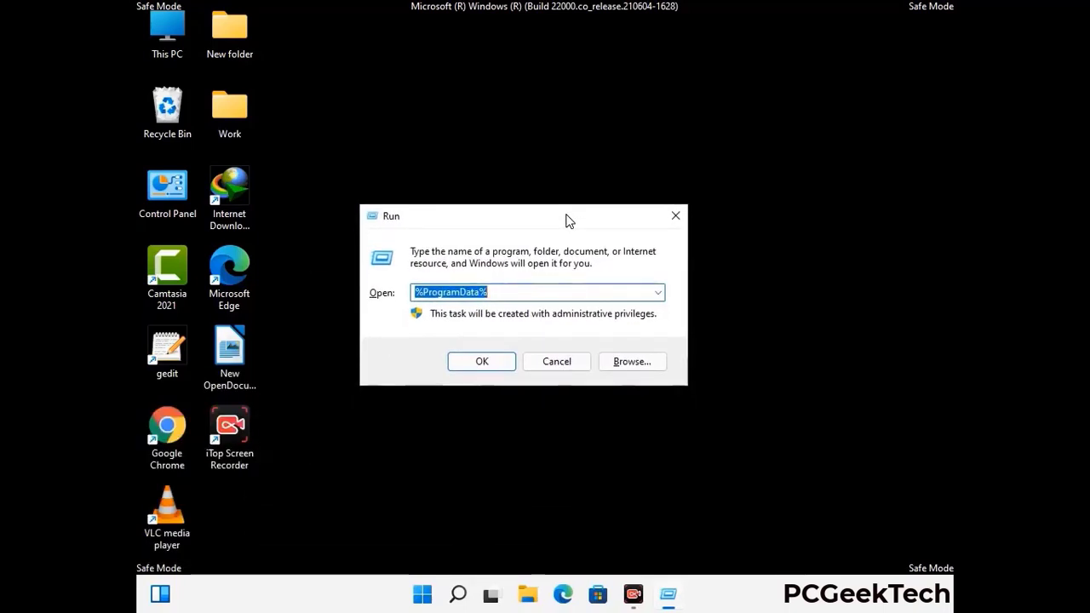
pyautogui.write('%Wi')
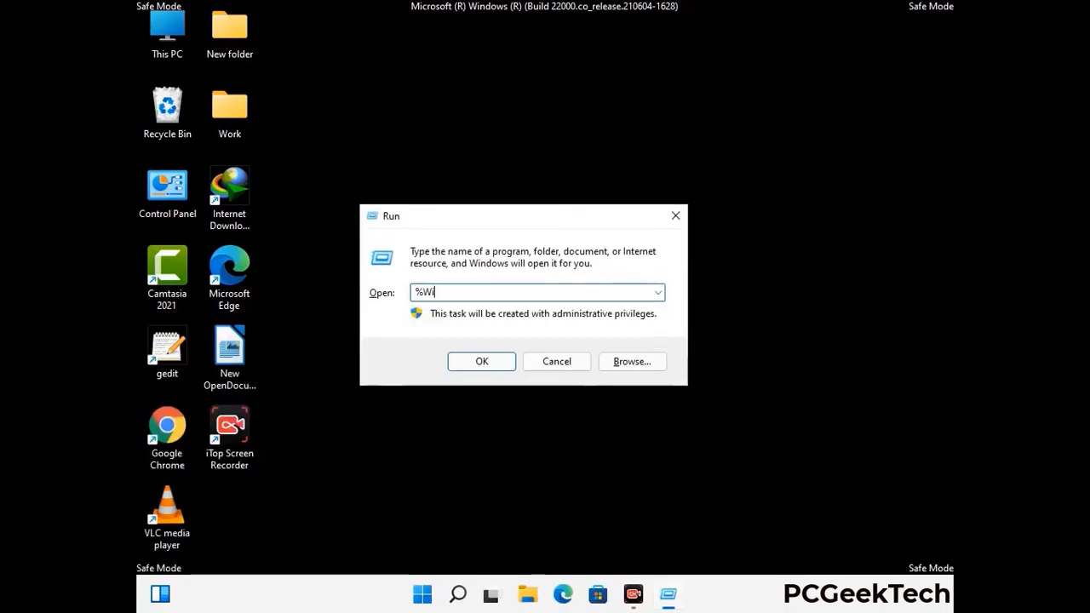
pyautogui.write('nDir%')
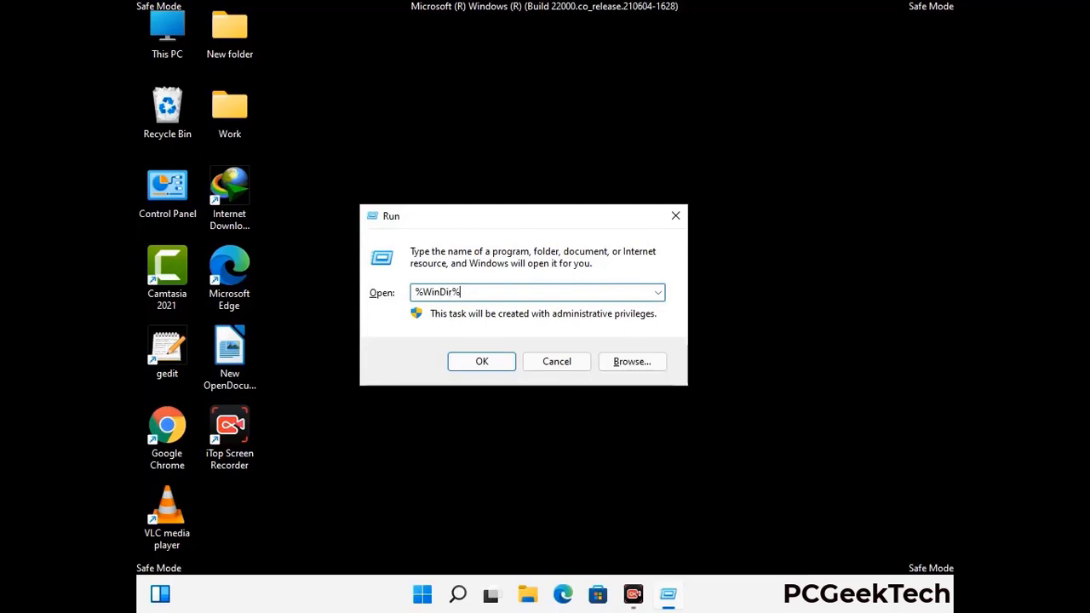
pyautogui.press('Return')
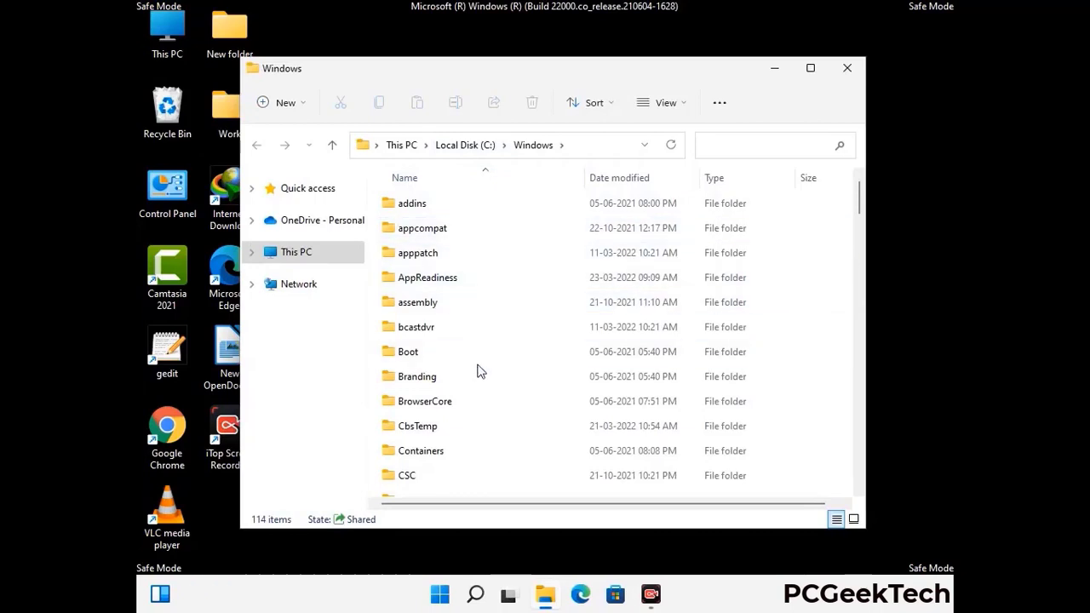
# - Look through the 114 items in C:\Windows, then close that folder window
pyautogui.scroll(-1, 480, 373)
pyautogui.scroll(-3, 479, 377)
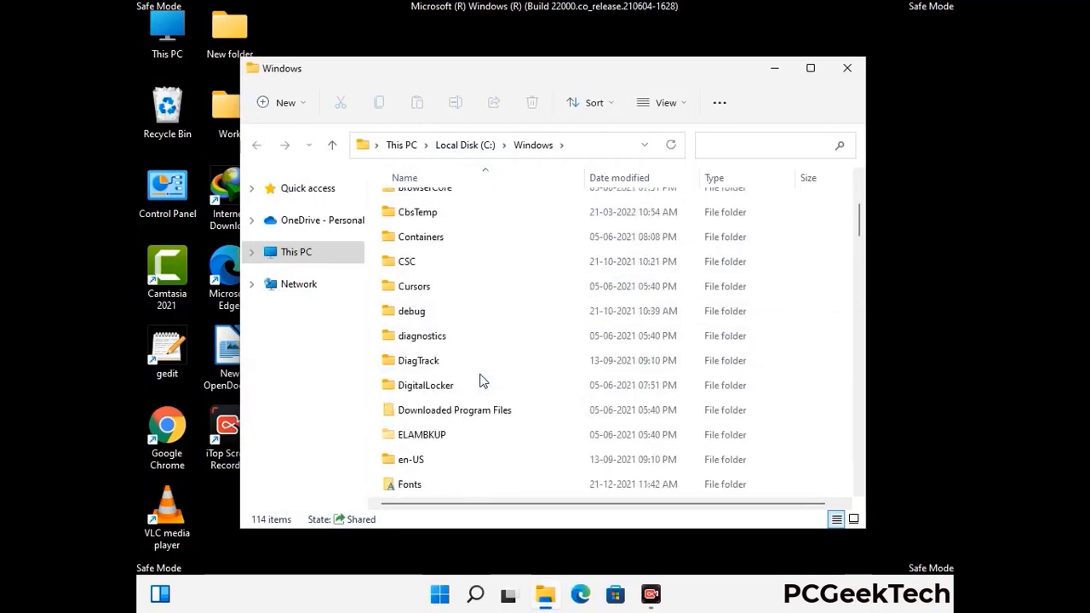
pyautogui.scroll(-5, 480, 383)
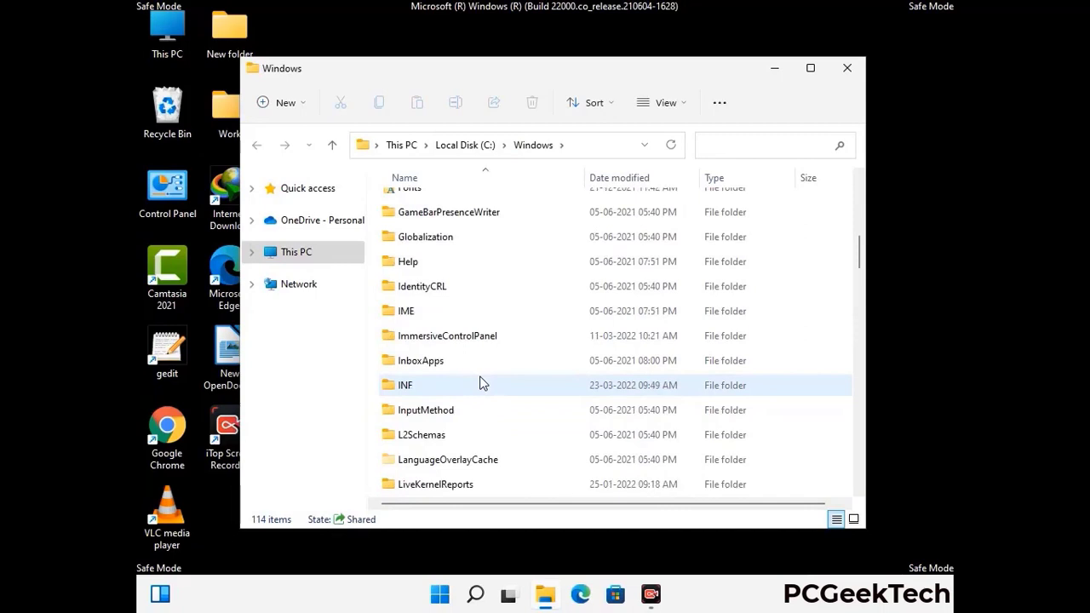
pyautogui.scroll(-4, 479, 384)
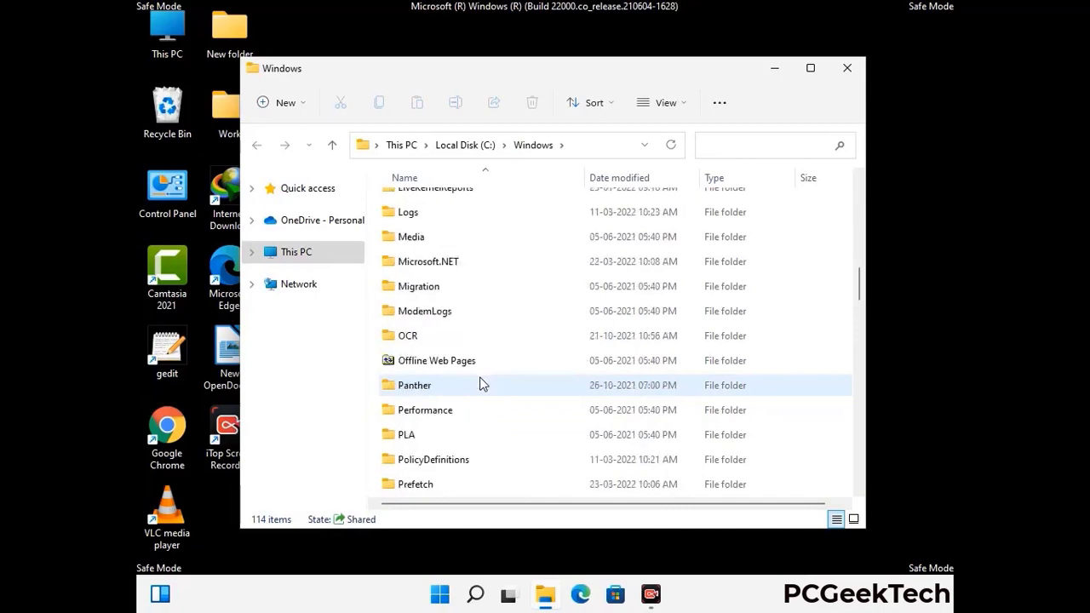
pyautogui.scroll(-6, 479, 384)
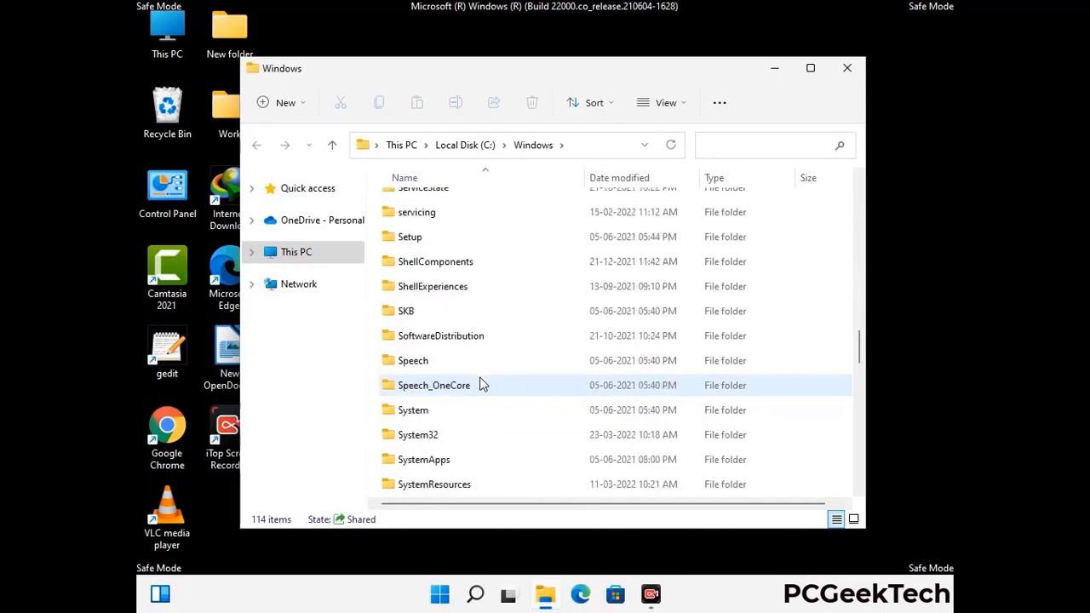
pyautogui.scroll(-7, 480, 384)
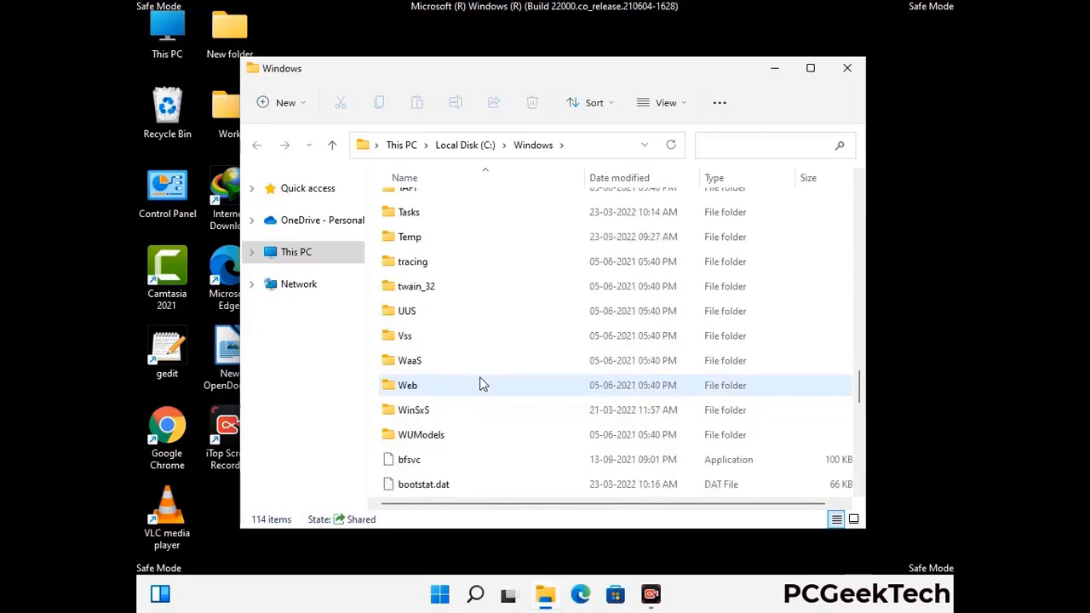
pyautogui.scroll(-8, 479, 385)
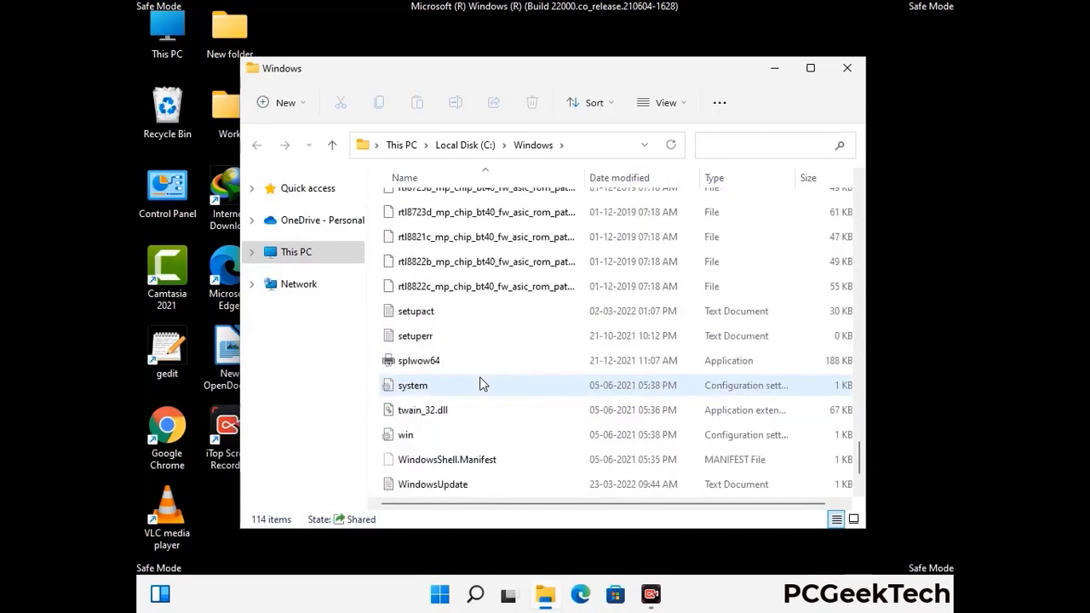
pyautogui.scroll(12, 479, 385)
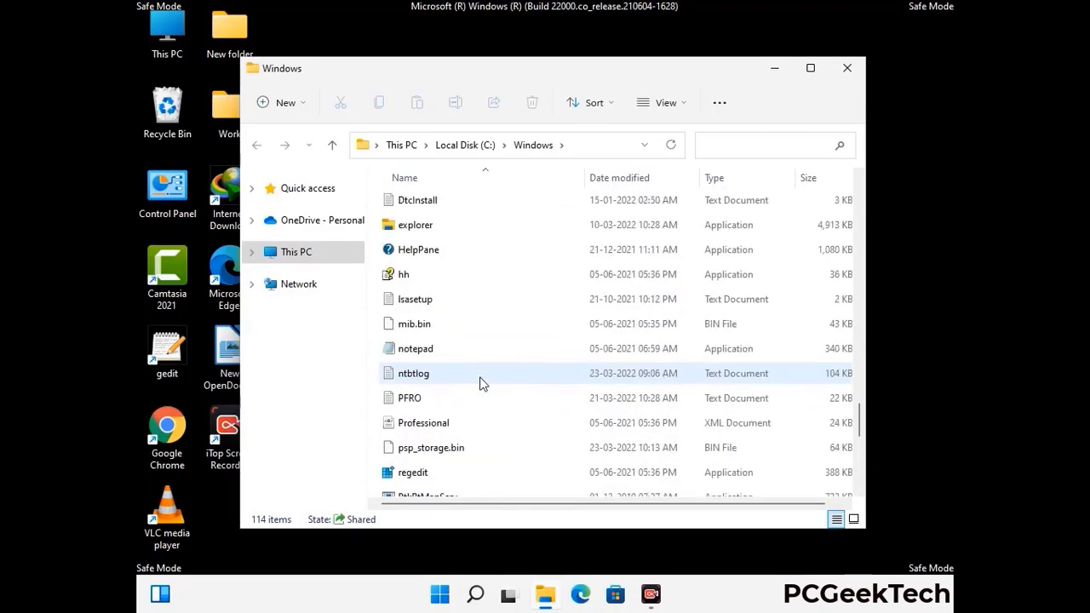
pyautogui.scroll(3, 481, 382)
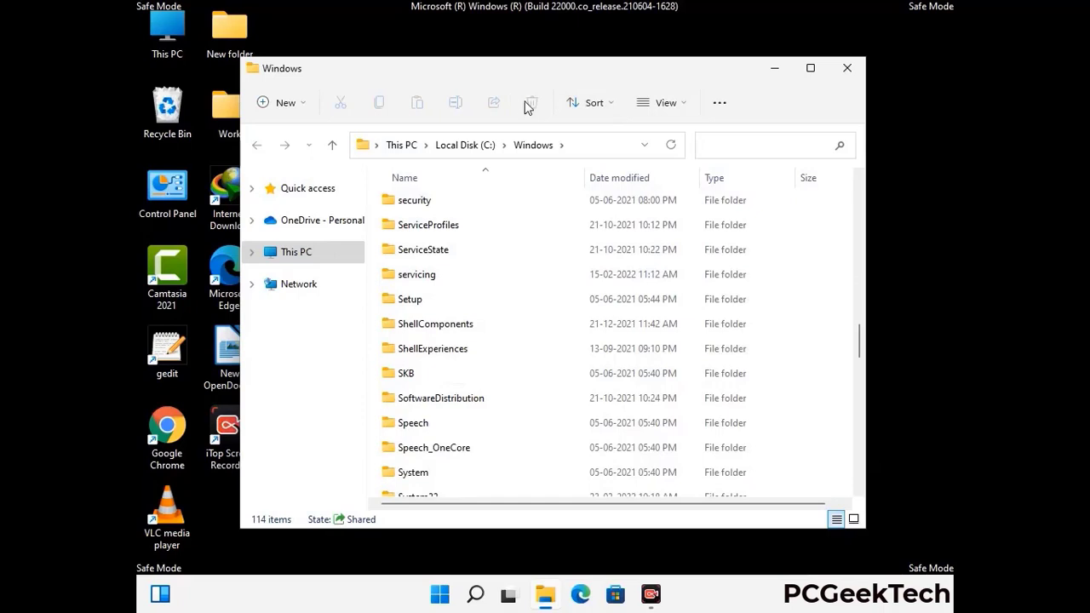
pyautogui.click(854, 71)
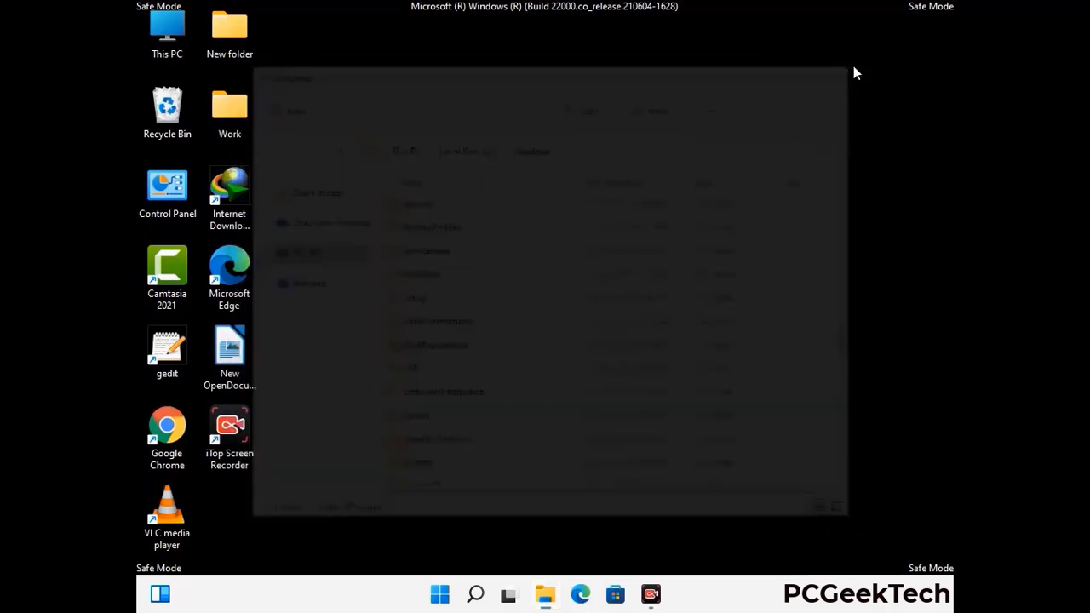
# - Open the user's Temp folder by running %temp% from the Run box
pyautogui.press('super+r')
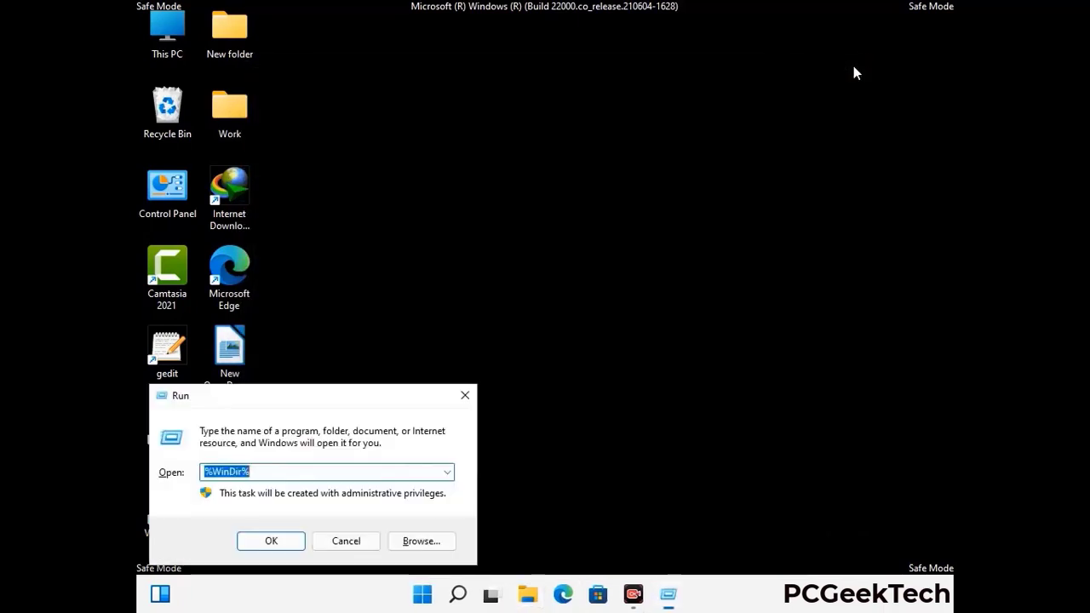
pyautogui.moveTo(363, 401); pyautogui.dragTo(619, 146)
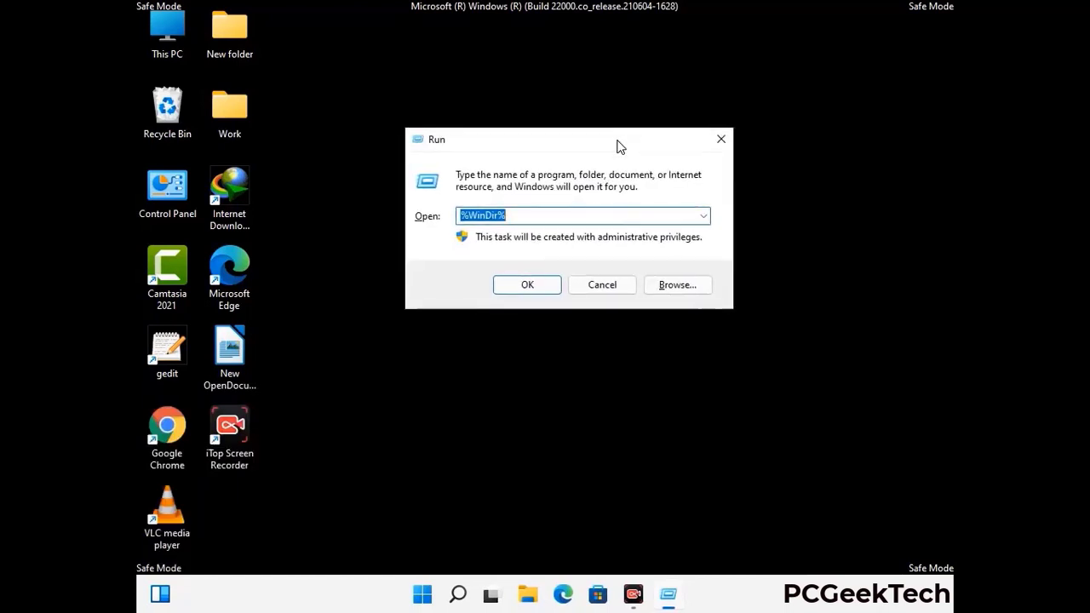
pyautogui.write('%temp%')
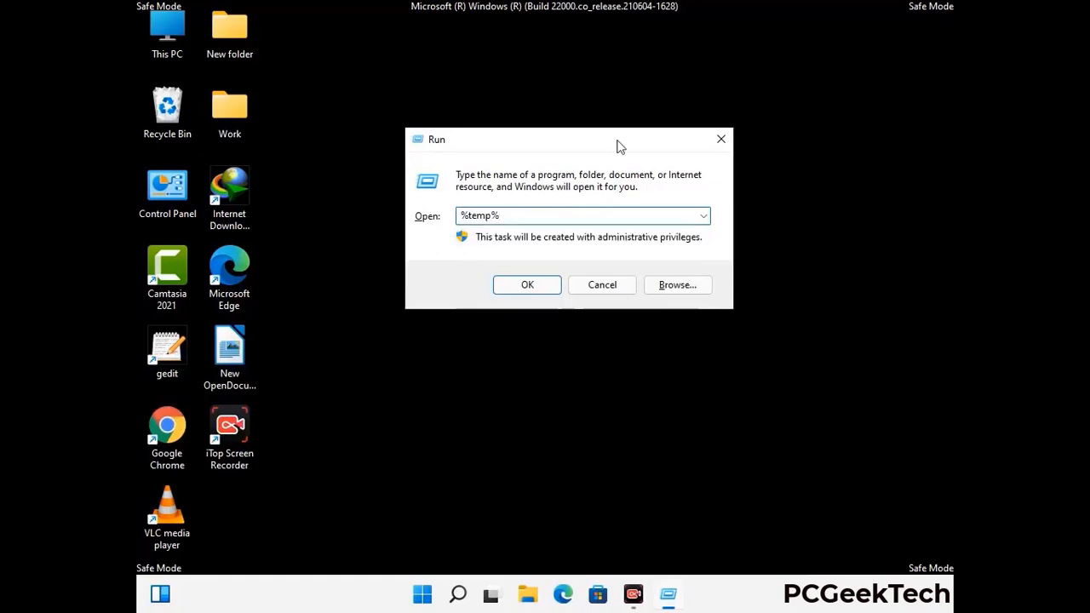
pyautogui.click(545, 284)
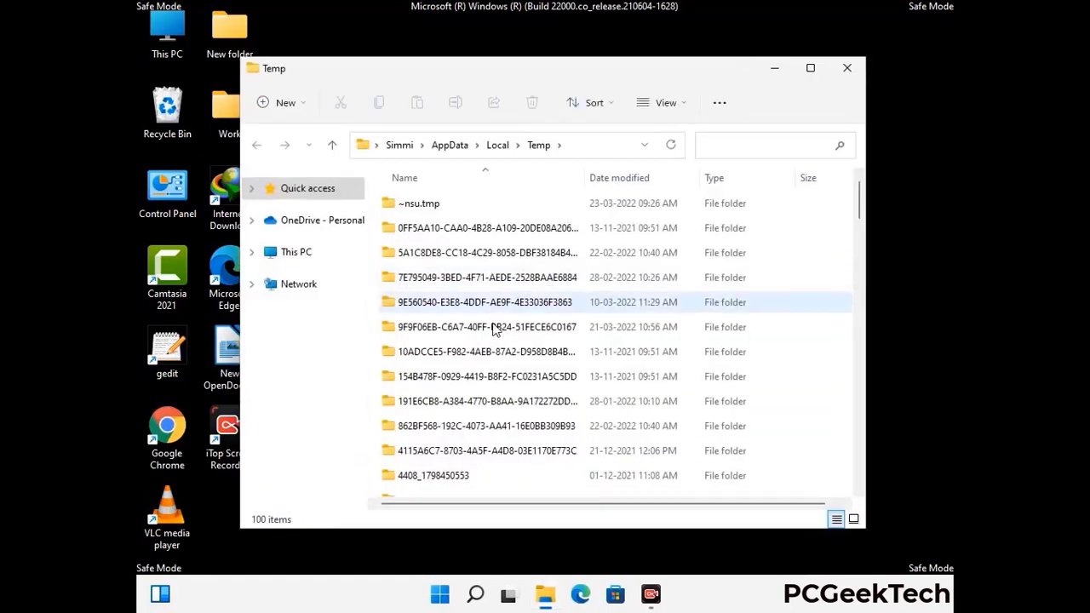
# - Delete all 100 items in the user's Temp folder and close the window
pyautogui.click(494, 328)
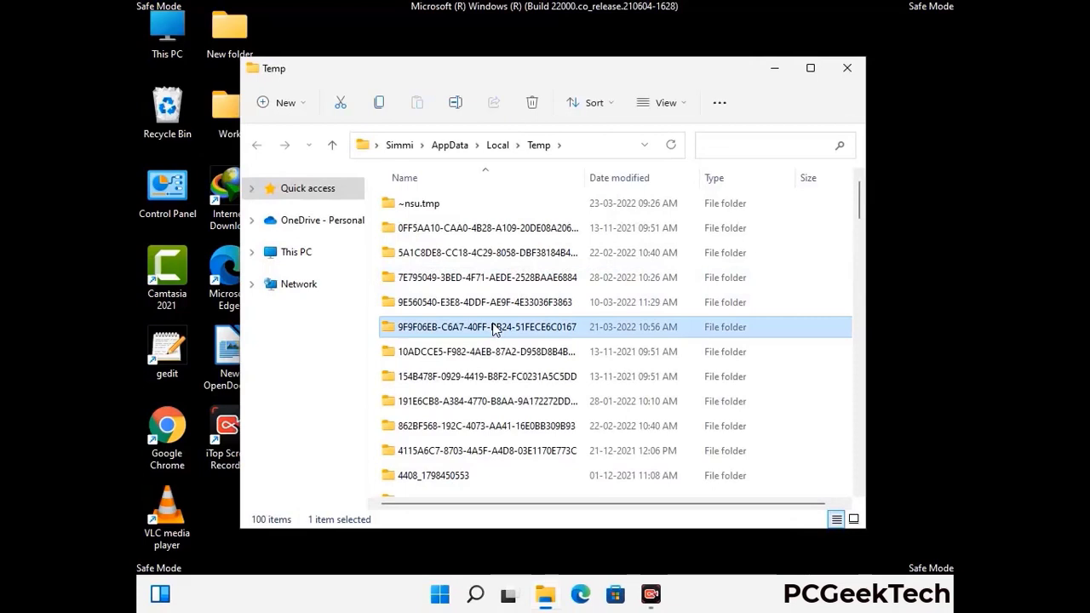
pyautogui.hotkey('ctrl', 'a')
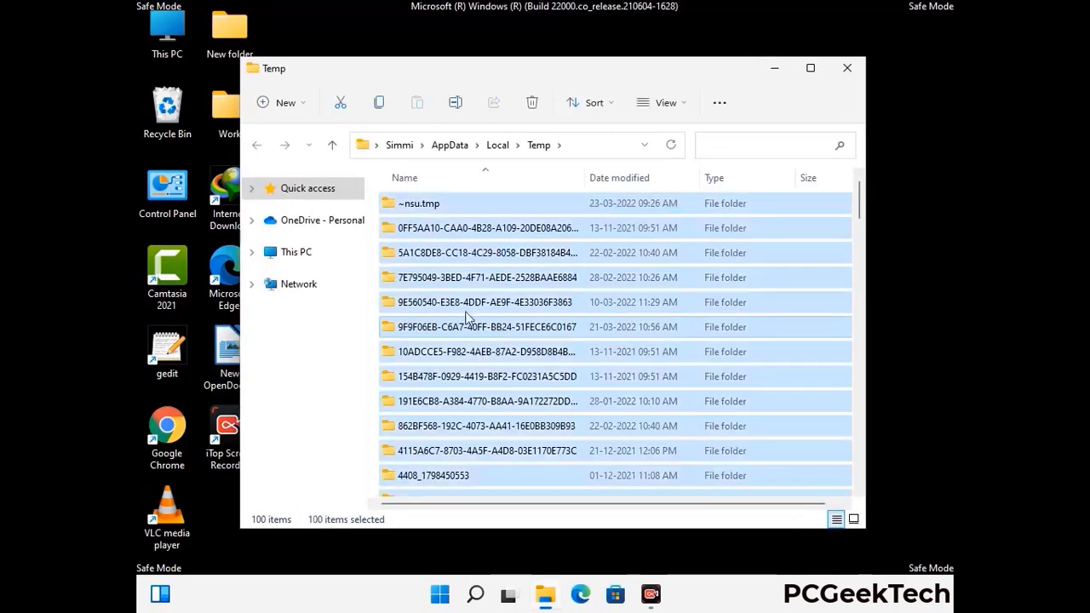
pyautogui.click(533, 103)
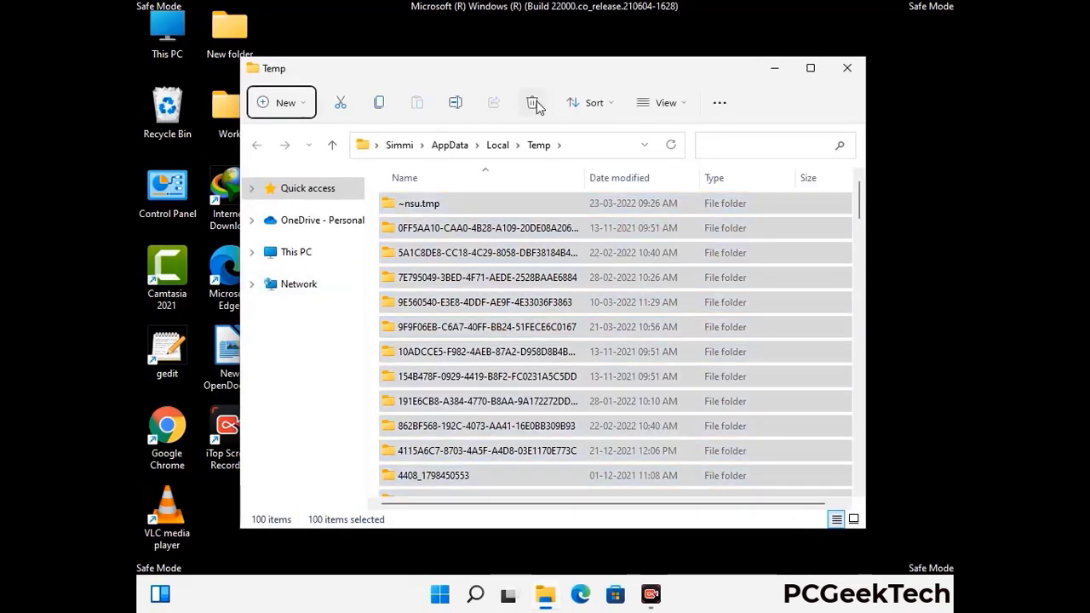
pyautogui.click(847, 67)
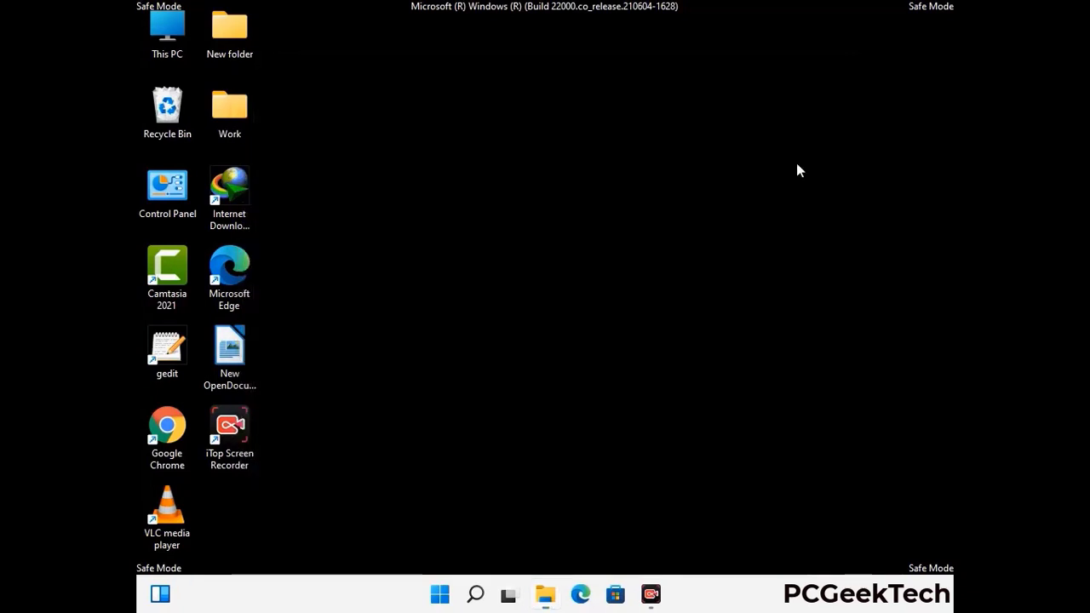
# - Open the C:\Windows\Temp folder by running 'temp' from the Run box
pyautogui.press('super+r')
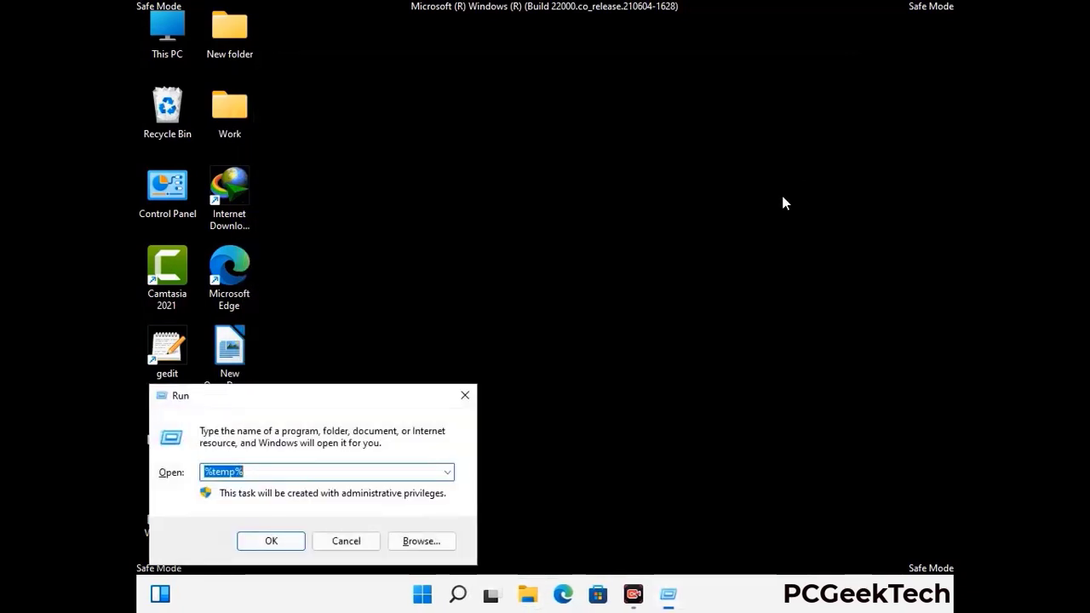
pyautogui.moveTo(371, 394); pyautogui.dragTo(622, 160)
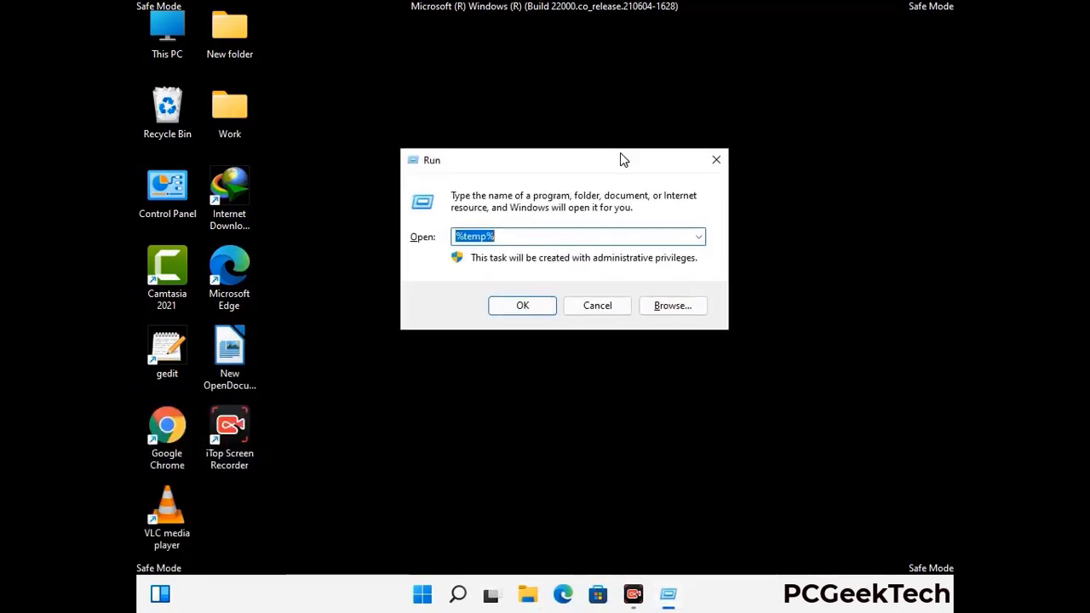
pyautogui.write('temp')
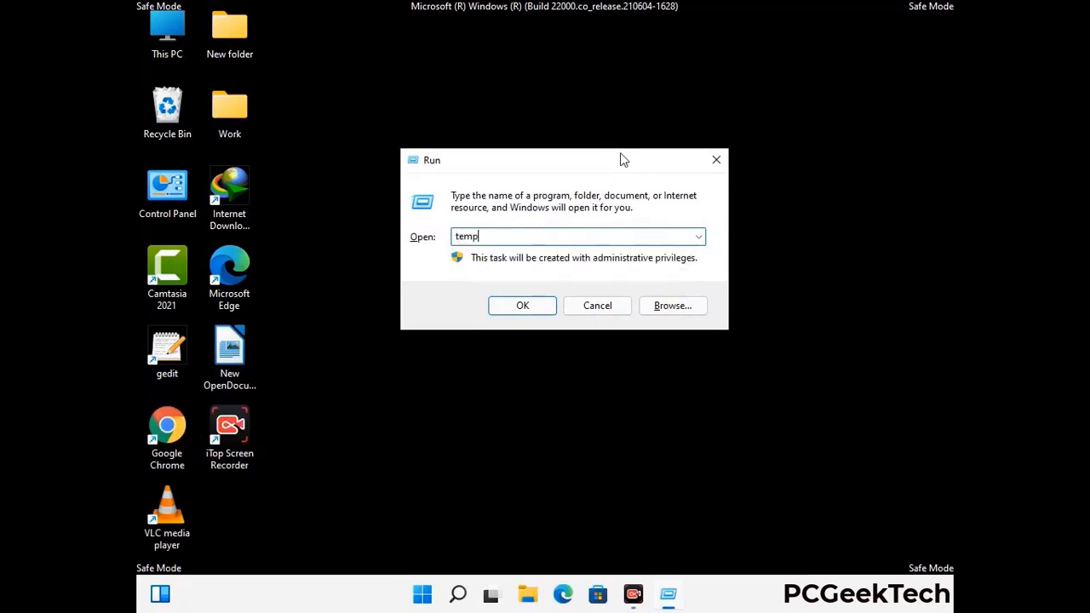
pyautogui.press('Return')
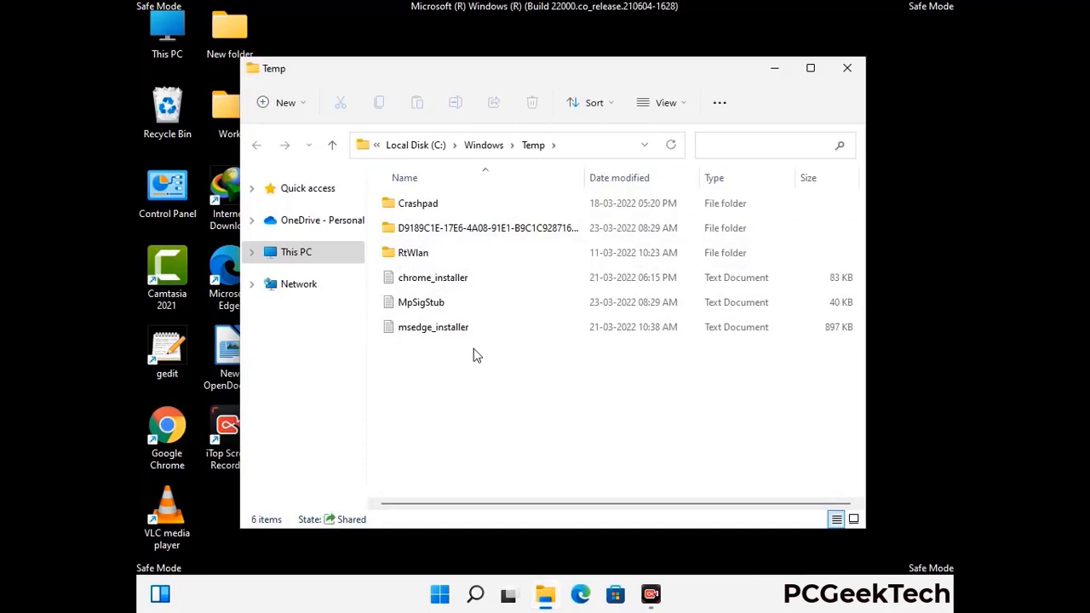
# - Delete all six items in C:\Windows\Temp and close the window
pyautogui.hotkey('ctrl', 'a')
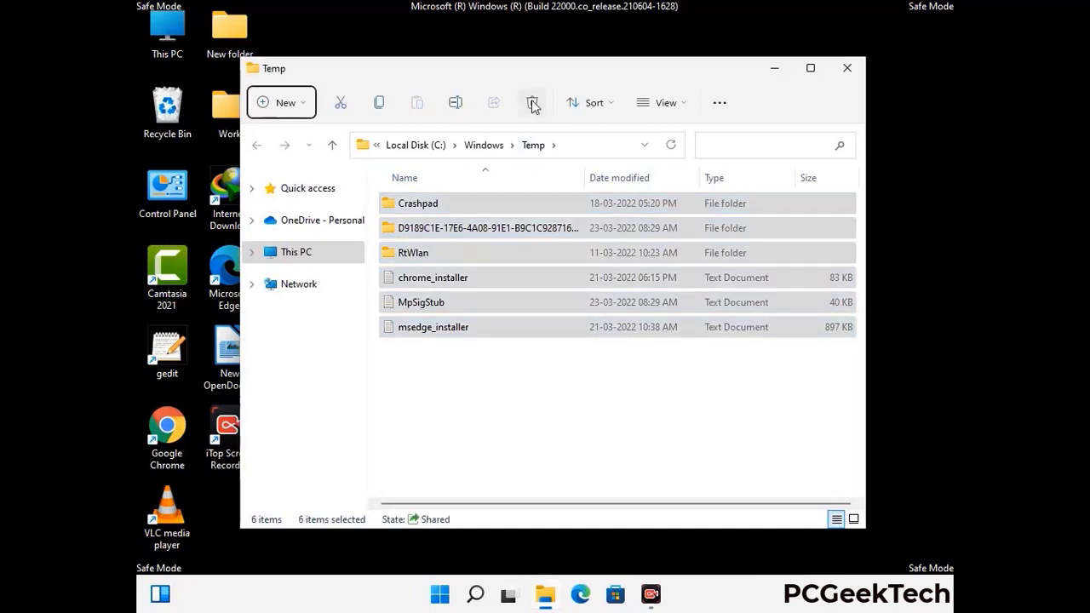
pyautogui.click(533, 104)
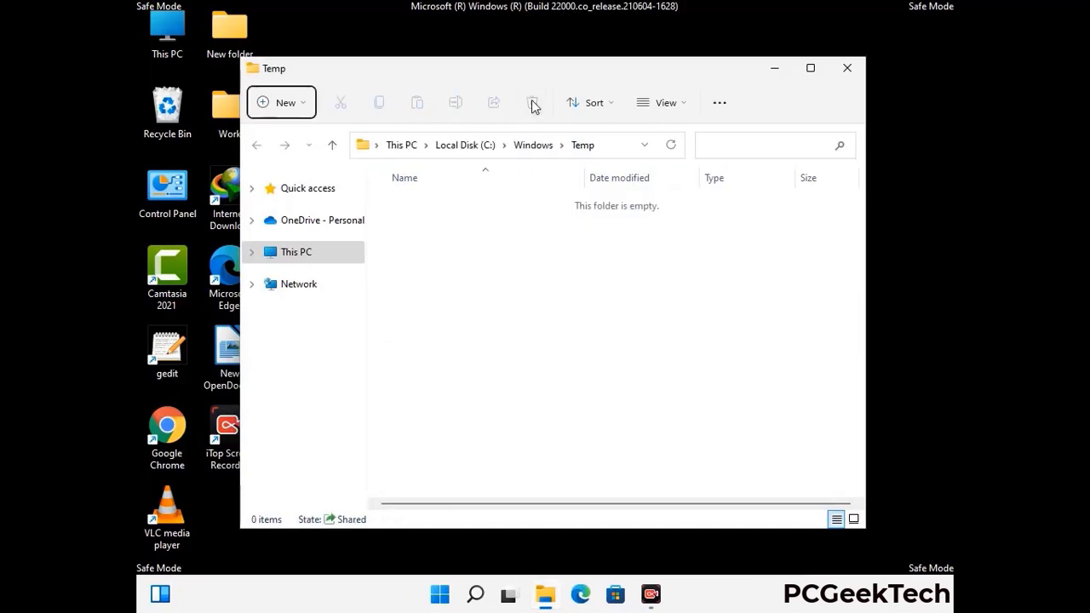
pyautogui.click(852, 73)
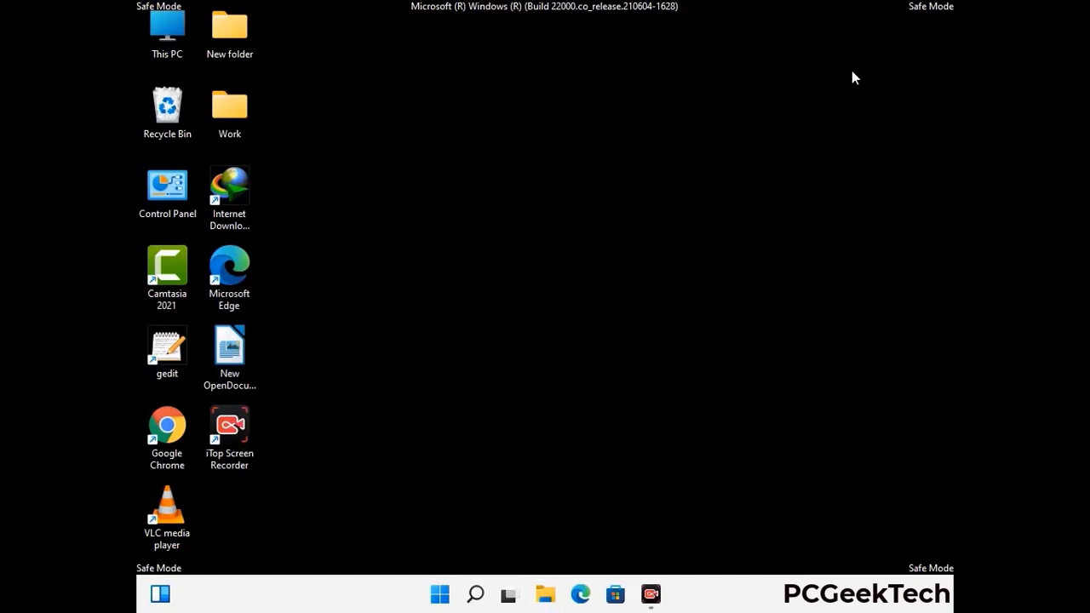
# - Launch Registry Editor by running regedit
pyautogui.press('super+r')
pyautogui.moveTo(331, 393); pyautogui.dragTo(567, 136)
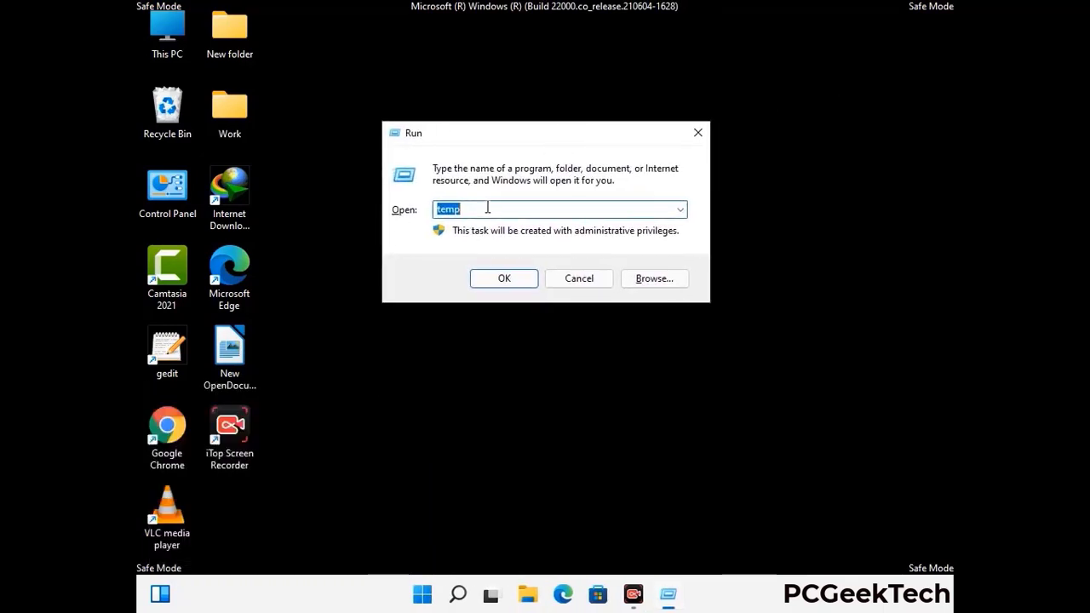
pyautogui.write('regedit')
pyautogui.press('Return')
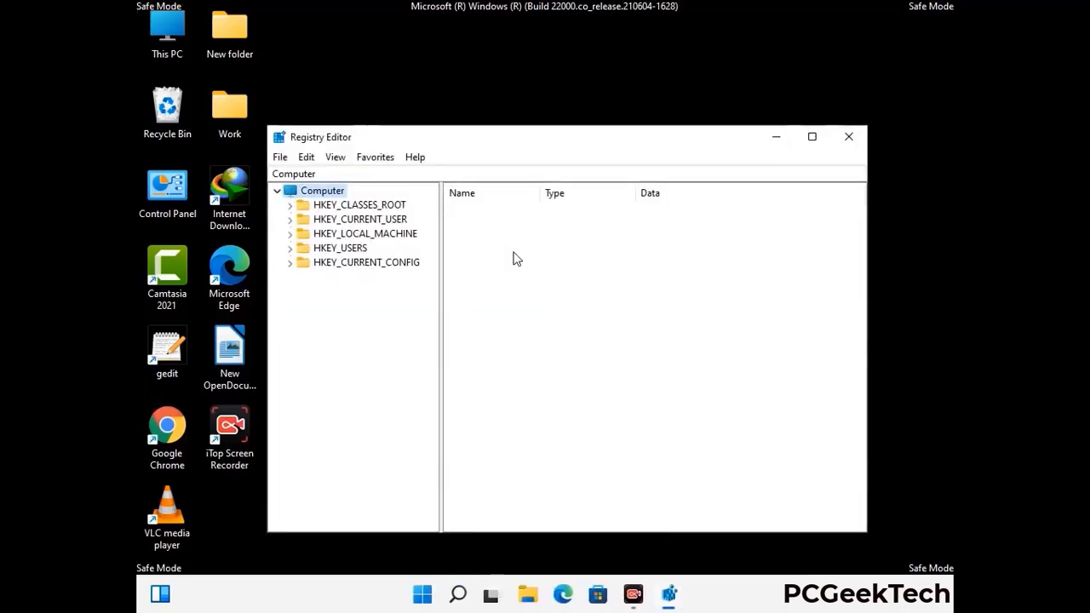
# - Expand HKEY_CURRENT_USER > Software > Microsoft in the registry tree
pyautogui.click(364, 234)
pyautogui.click(290, 218)
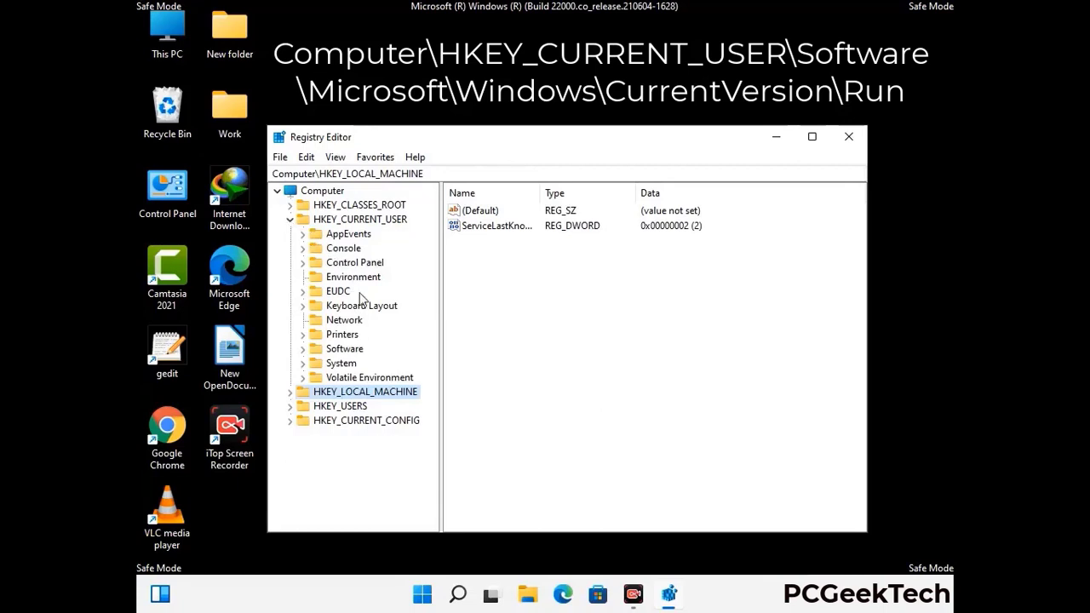
pyautogui.click(341, 351)
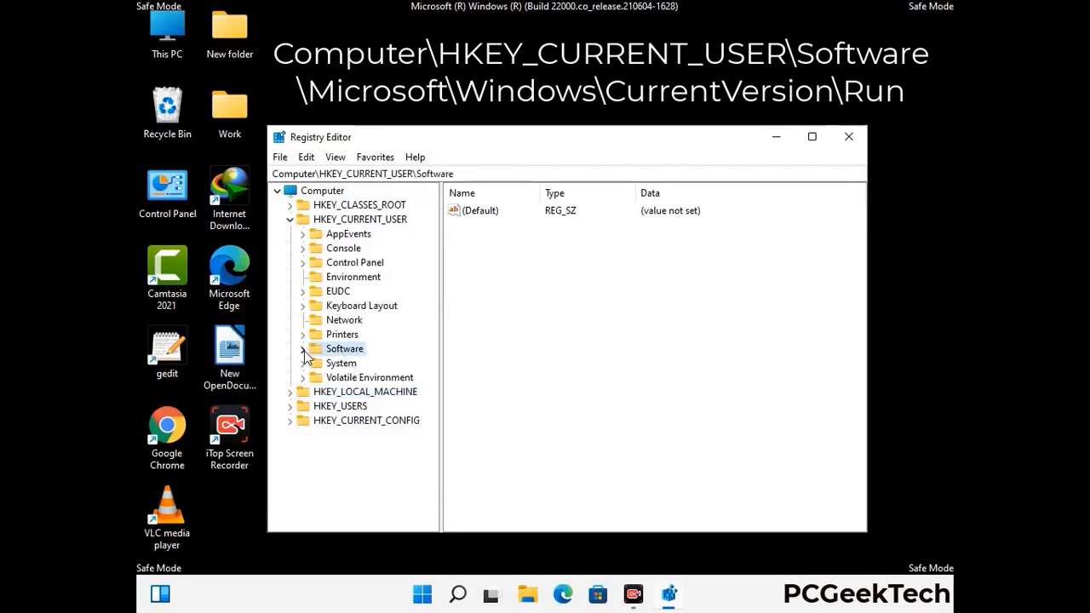
pyautogui.click(301, 351)
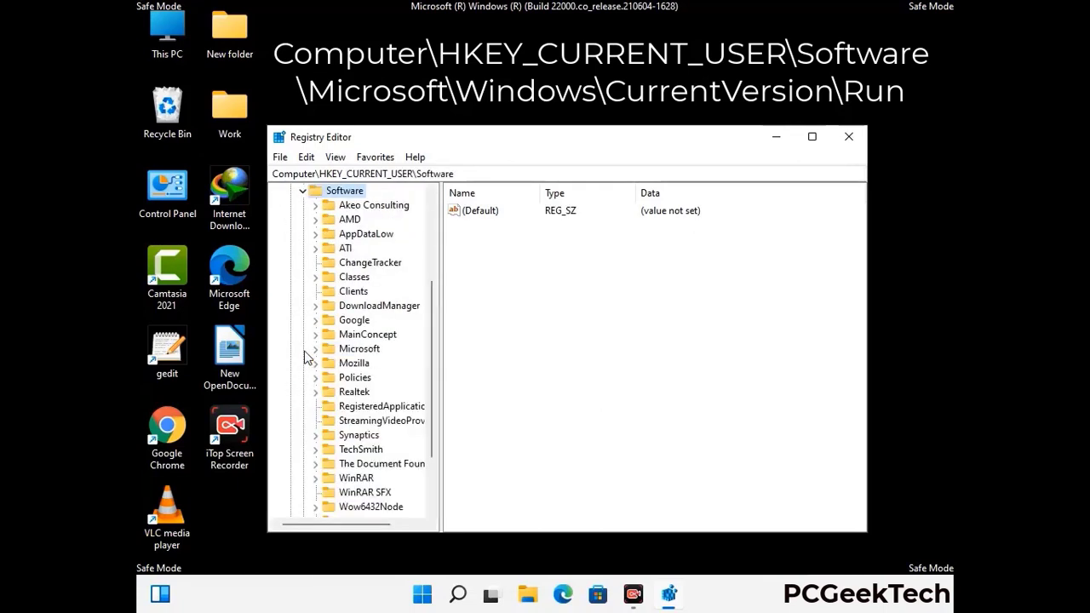
pyautogui.doubleClick(356, 352)
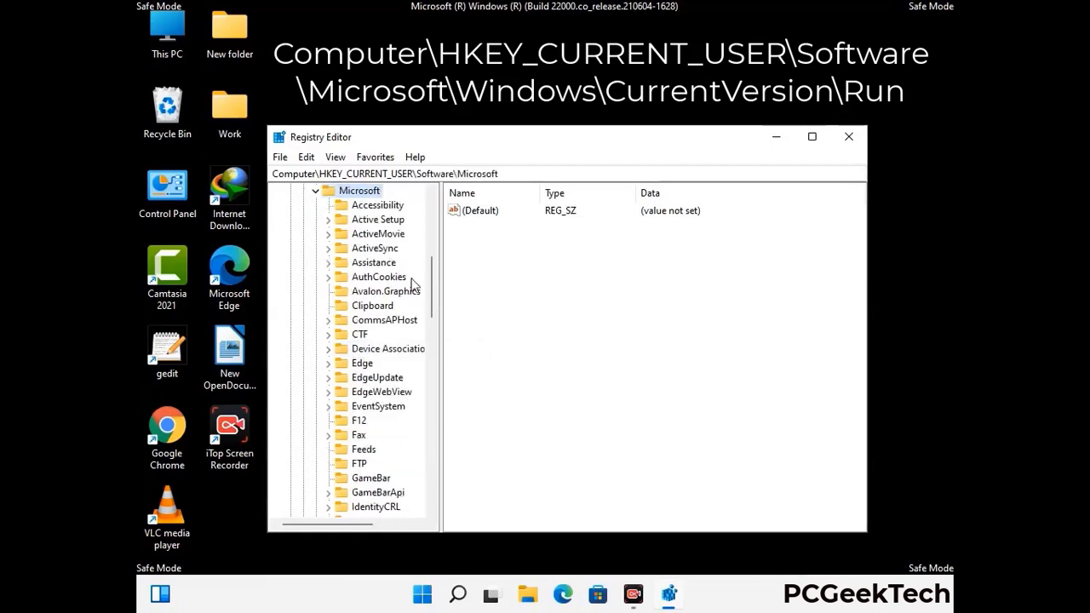
# - Continue down Windows > CurrentVersion and select the Run key to view startup entries
pyautogui.scroll(-2, 395, 372)
pyautogui.scroll(-2, 394, 372)
pyautogui.scroll(-1, 394, 372)
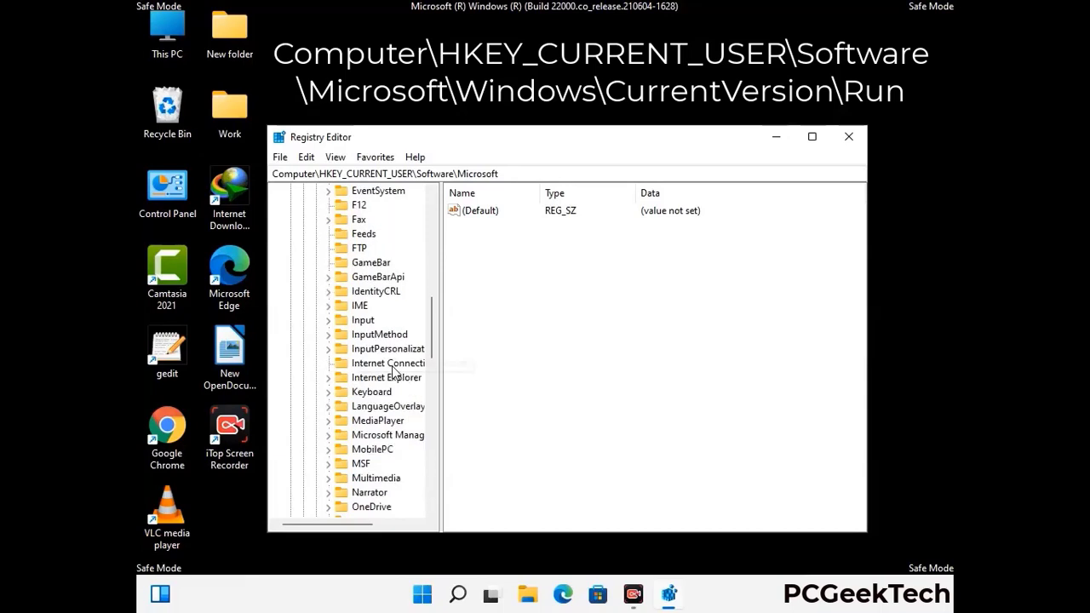
pyautogui.scroll(-2, 394, 372)
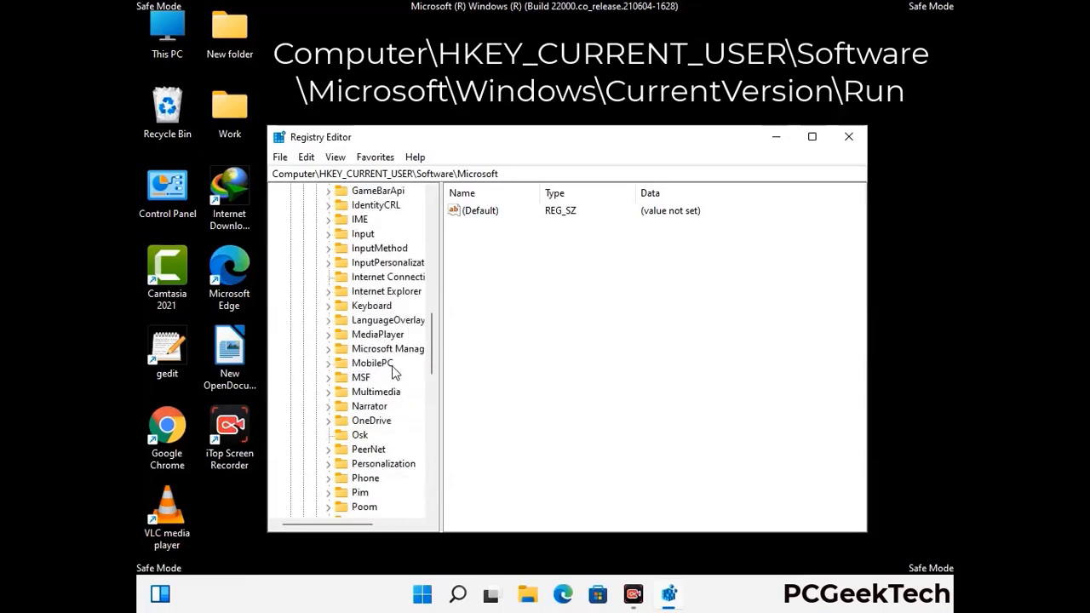
pyautogui.scroll(-7, 394, 372)
pyautogui.scroll(-3, 394, 372)
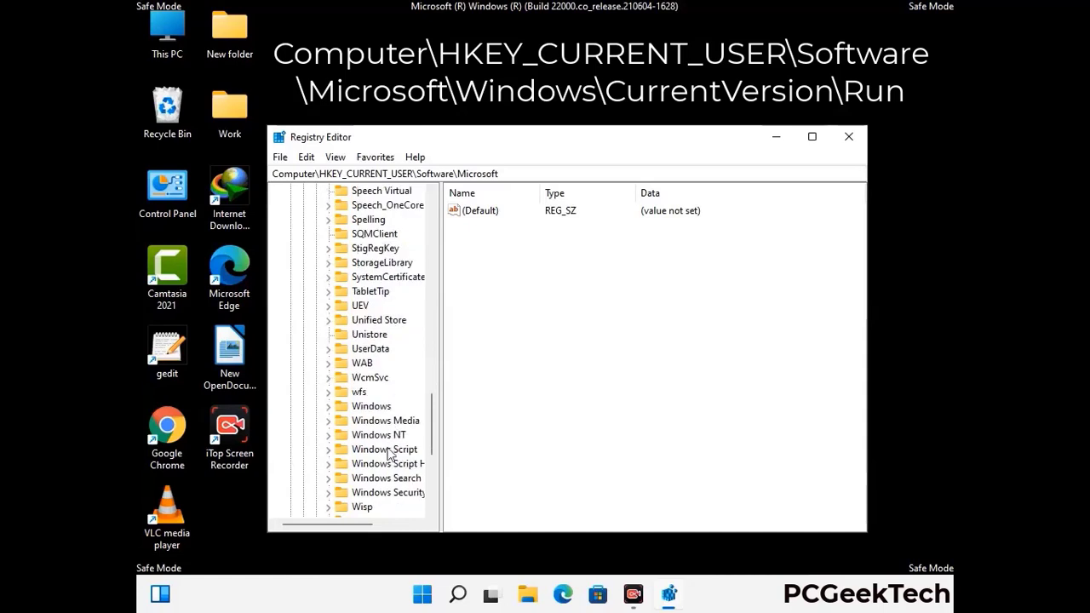
pyautogui.doubleClick(375, 406)
pyautogui.scroll(-1, 395, 398)
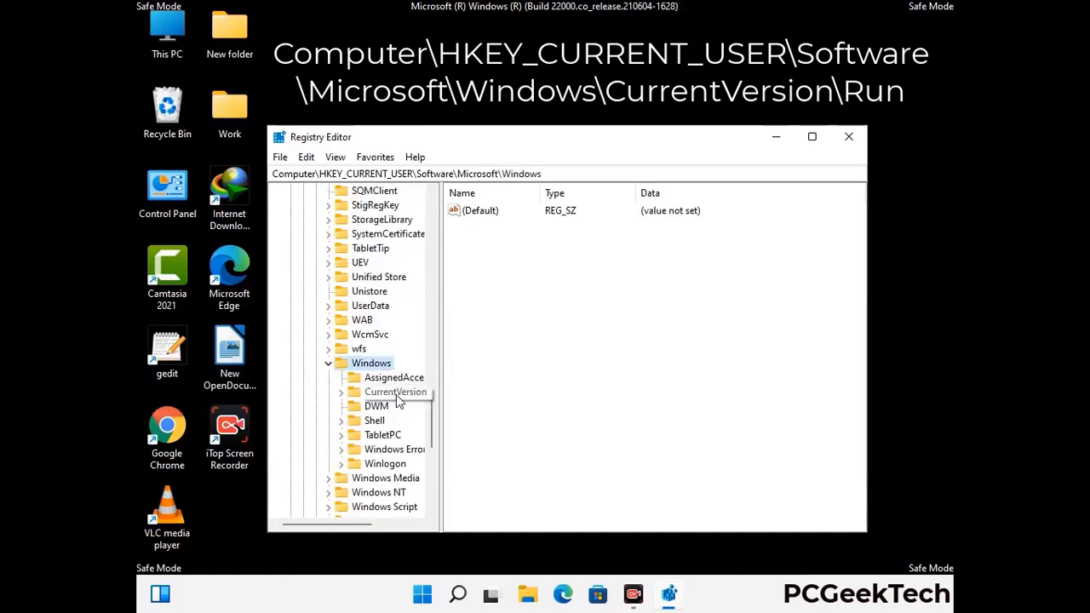
pyautogui.doubleClick(395, 393)
pyautogui.scroll(-5, 391, 378)
pyautogui.scroll(-4, 391, 371)
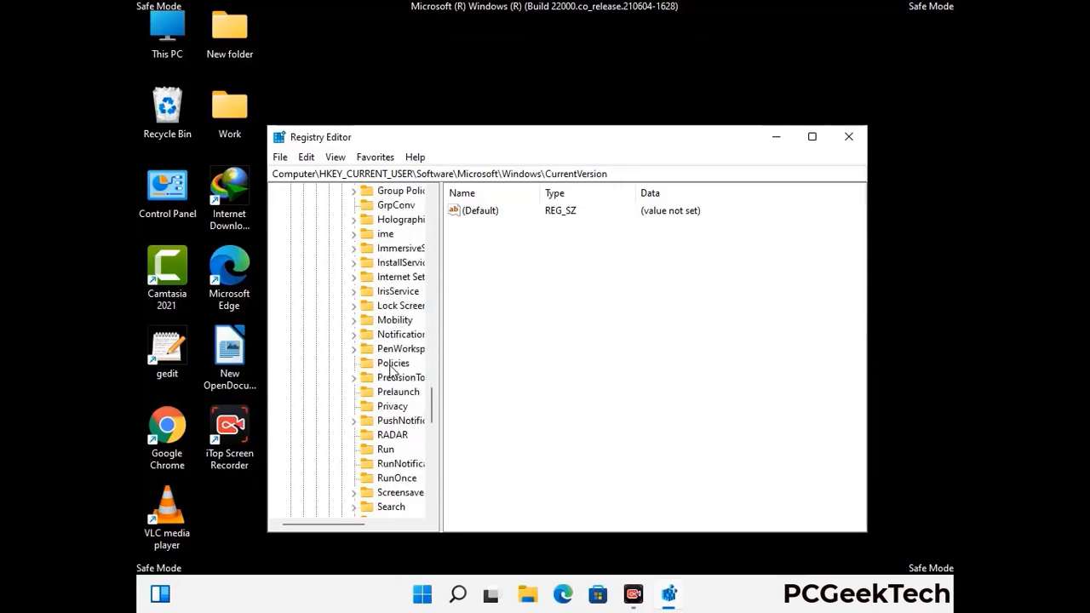
pyautogui.scroll(-1, 392, 370)
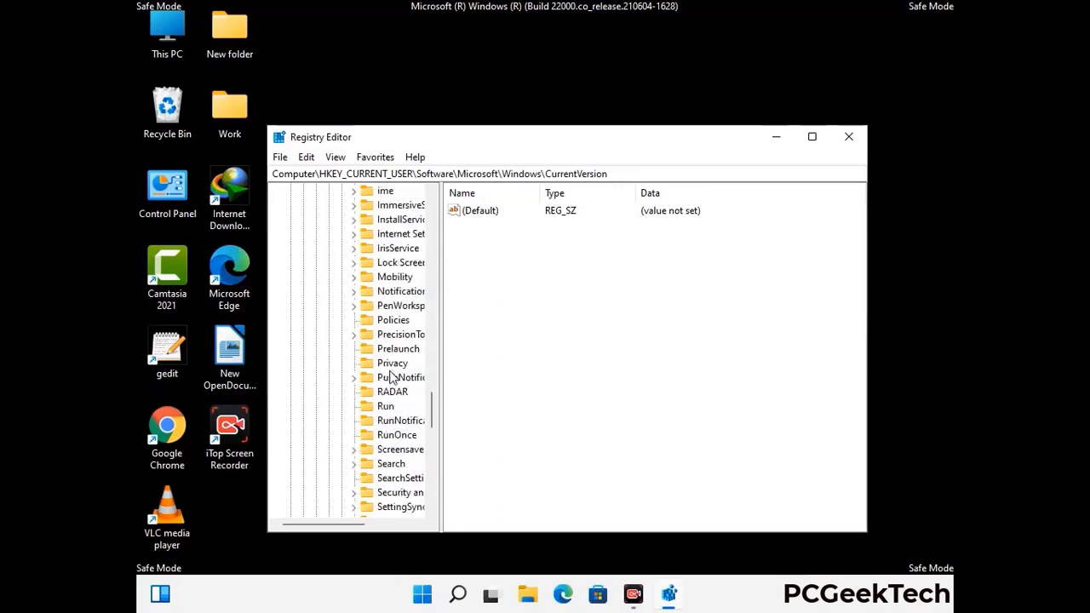
pyautogui.click(387, 409)
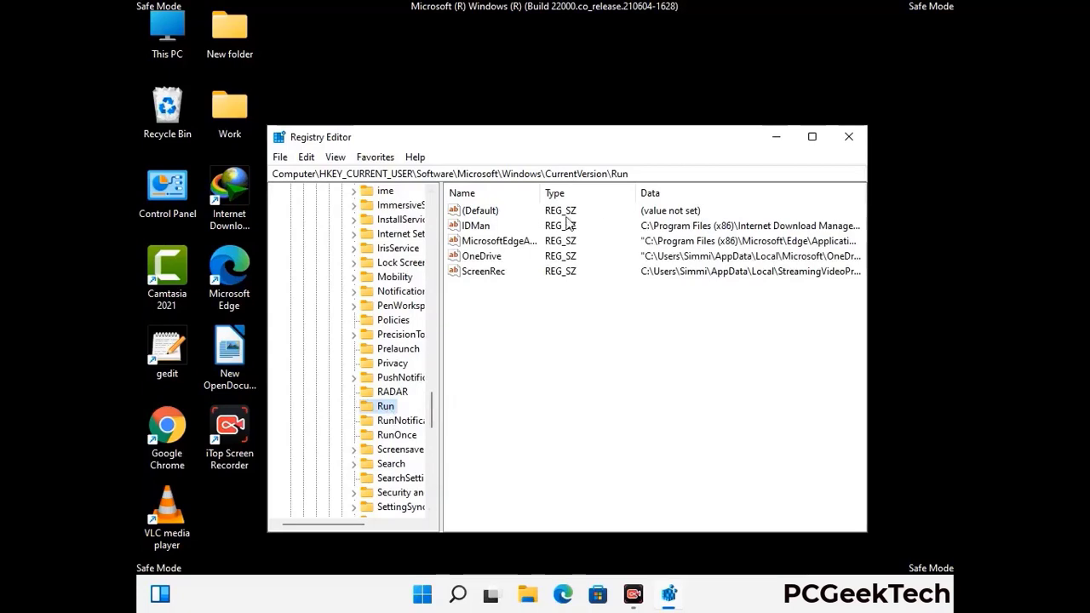
# - Delete the ScreenRec startup value from the Run key and confirm the deletion
pyautogui.click(480, 274)
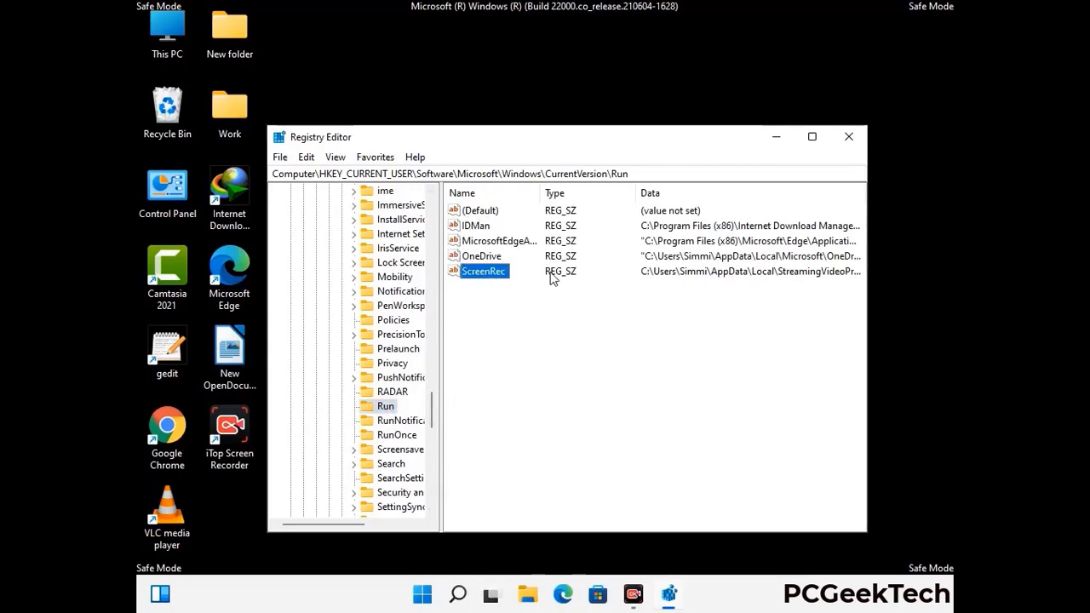
pyautogui.click(487, 274)
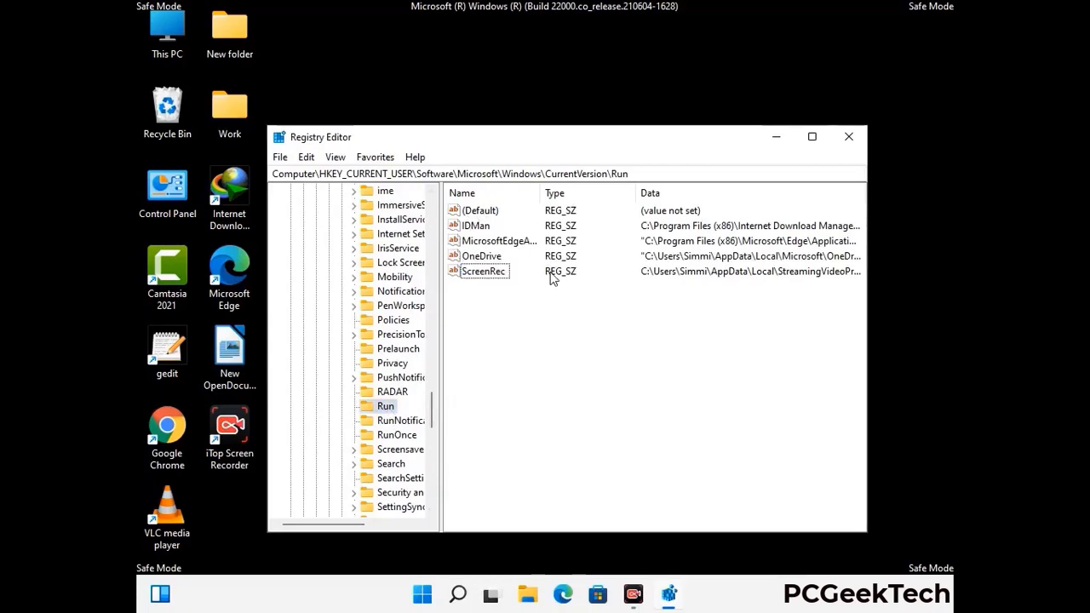
pyautogui.rightClick(492, 276)
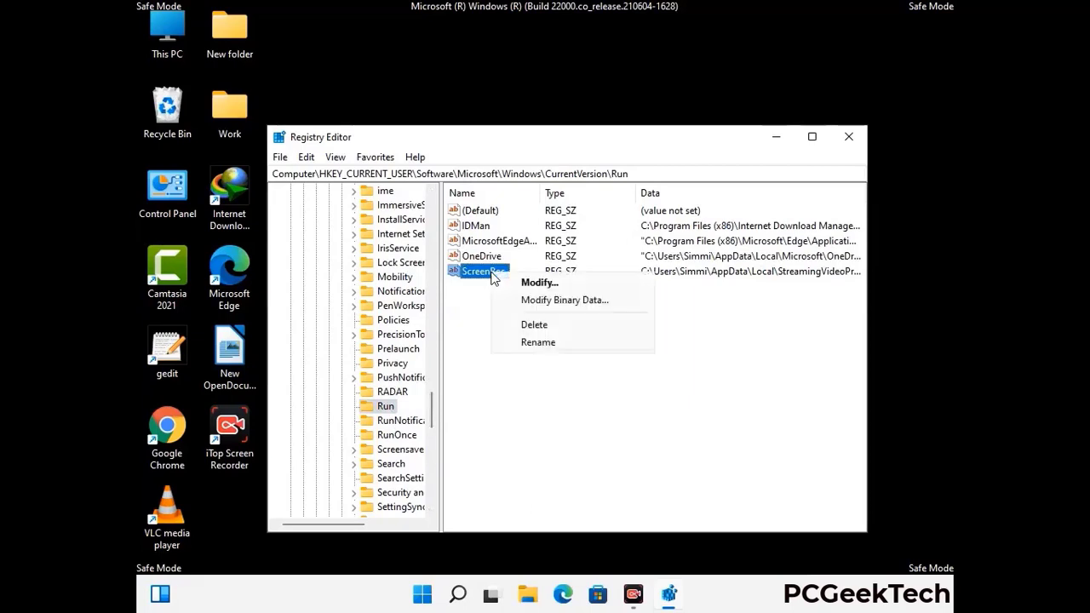
pyautogui.click(522, 324)
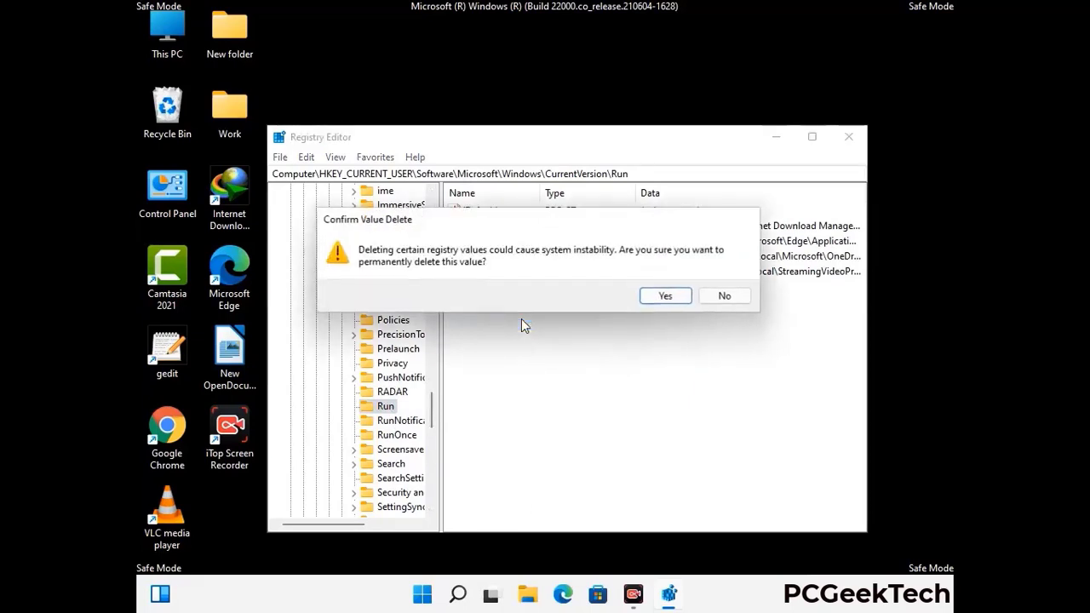
pyautogui.click(665, 296)
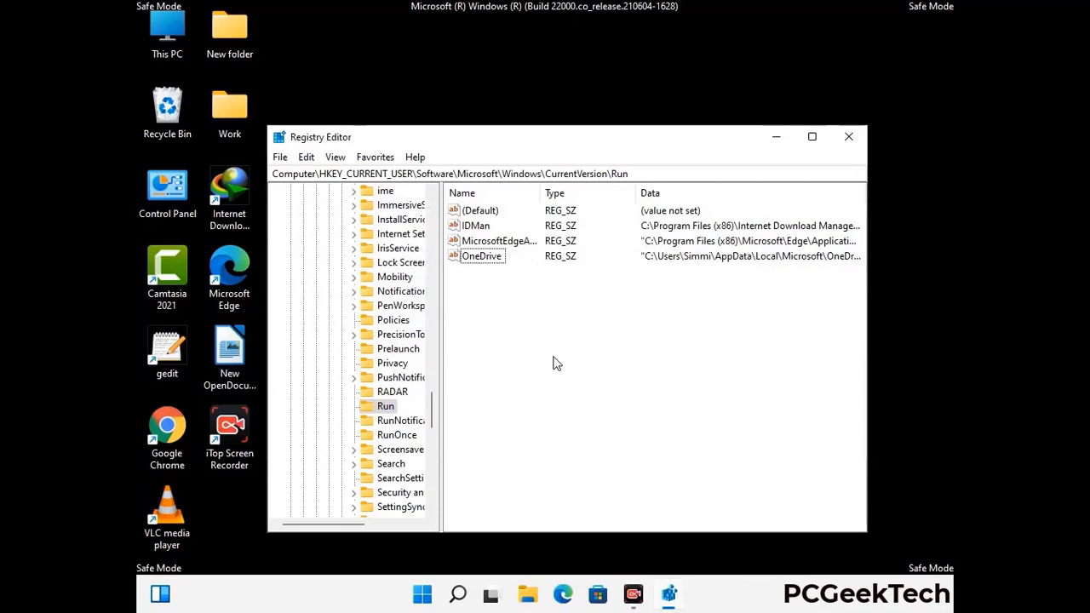
# - Search the registry for 'Virus Nam', cancel the search, and close Registry Editor
pyautogui.hotkey('ctrl', 'f')
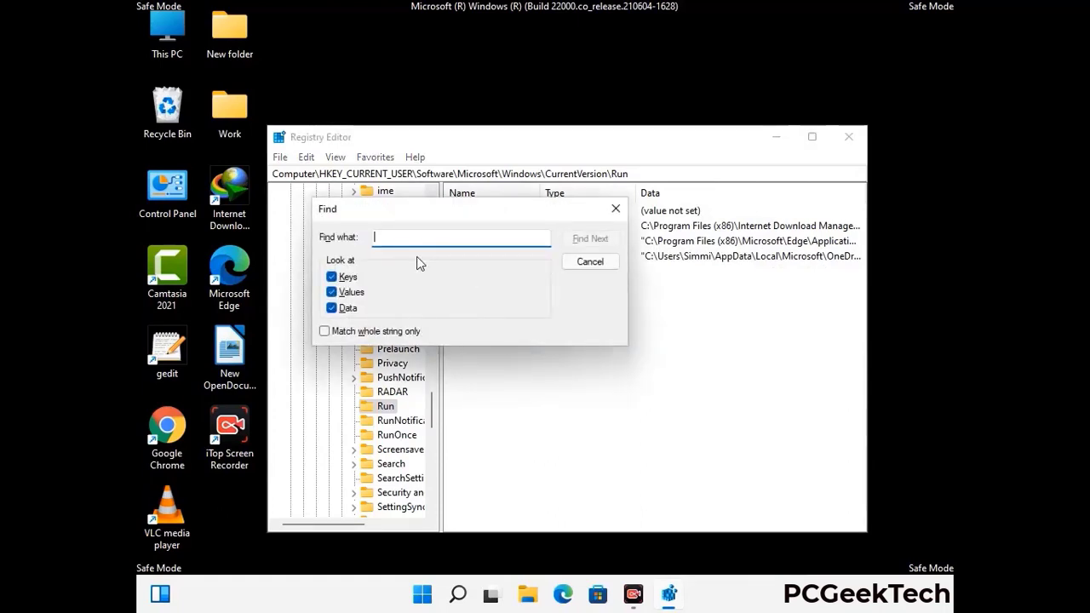
pyautogui.write('Virus Name')
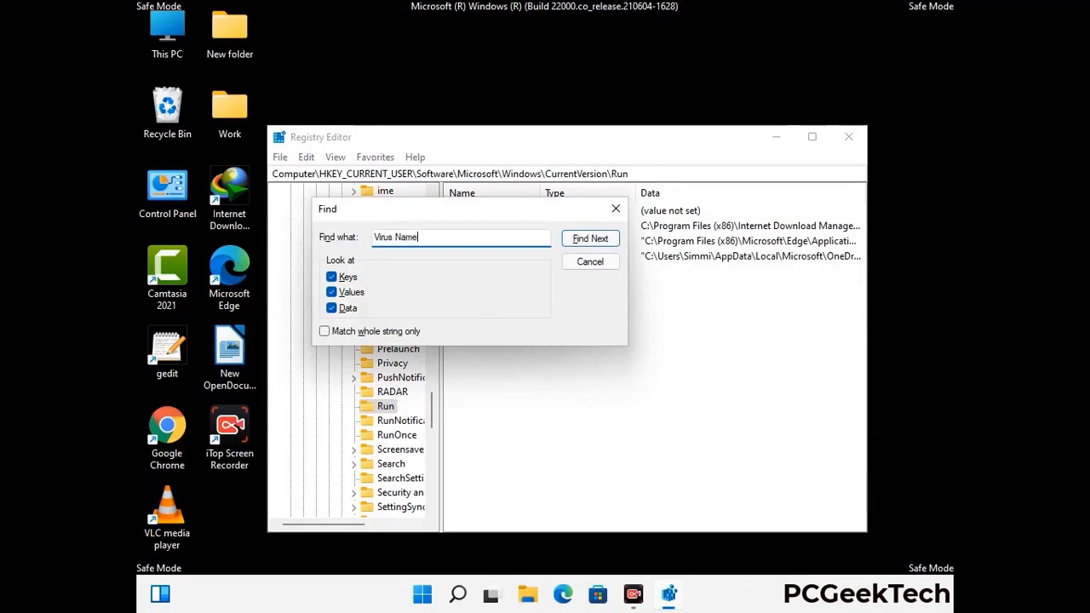
pyautogui.click(577, 243)
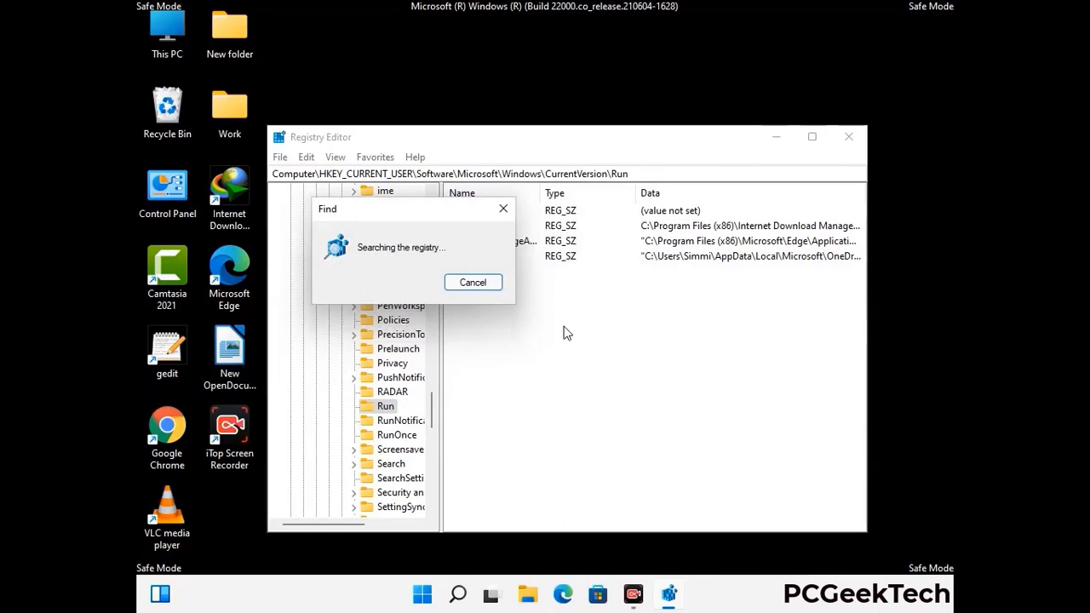
pyautogui.click(510, 210)
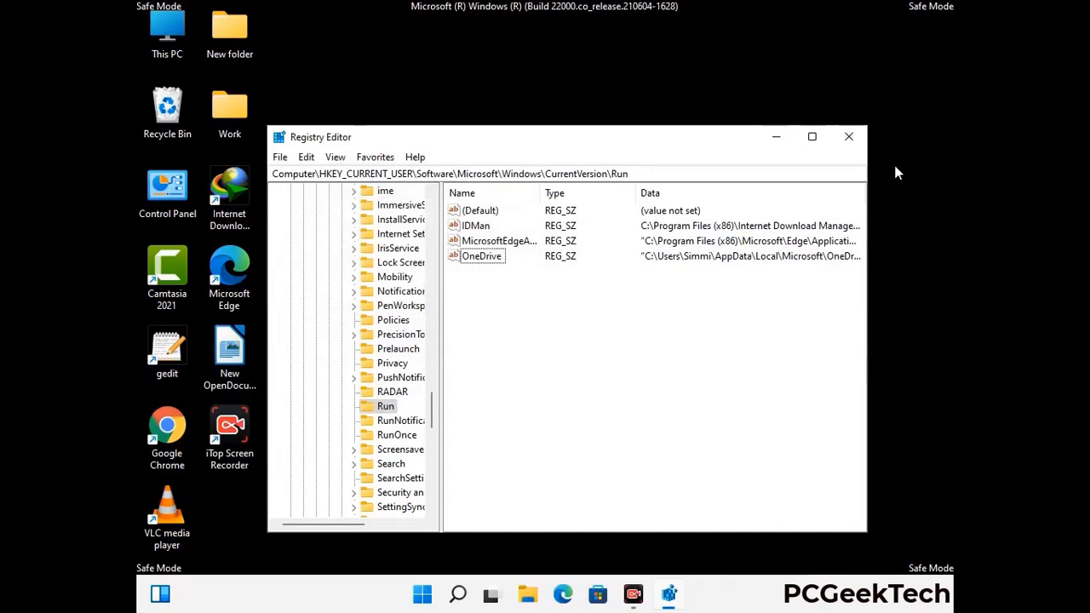
pyautogui.click(848, 139)
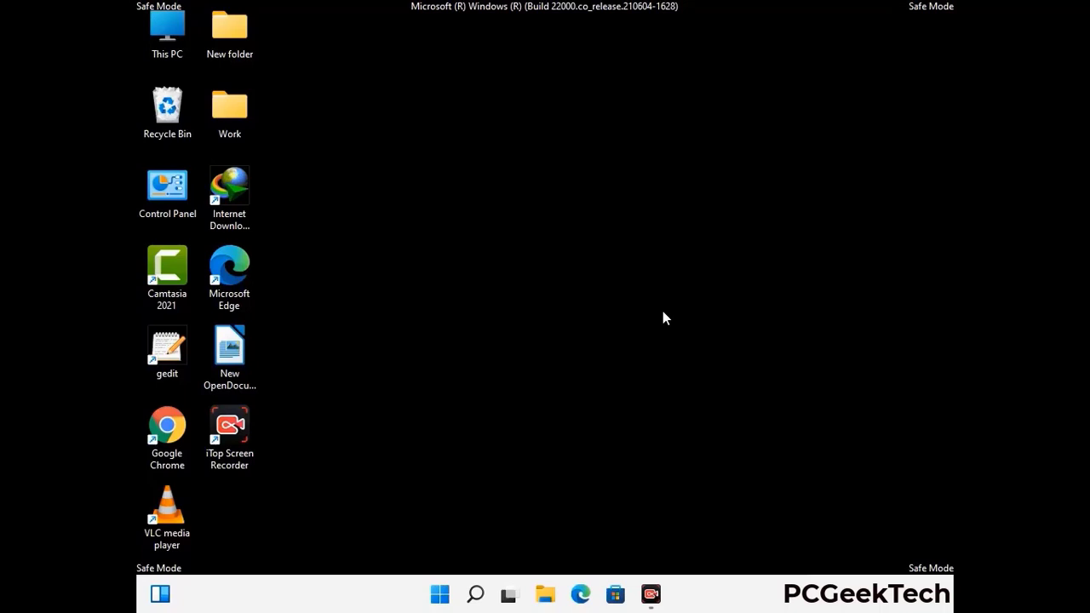
# - Run msconfig and clear the Safe boot checkbox on the Boot tab
pyautogui.press('super+r')
pyautogui.moveTo(316, 394); pyautogui.dragTo(557, 164)
pyautogui.write('ms')
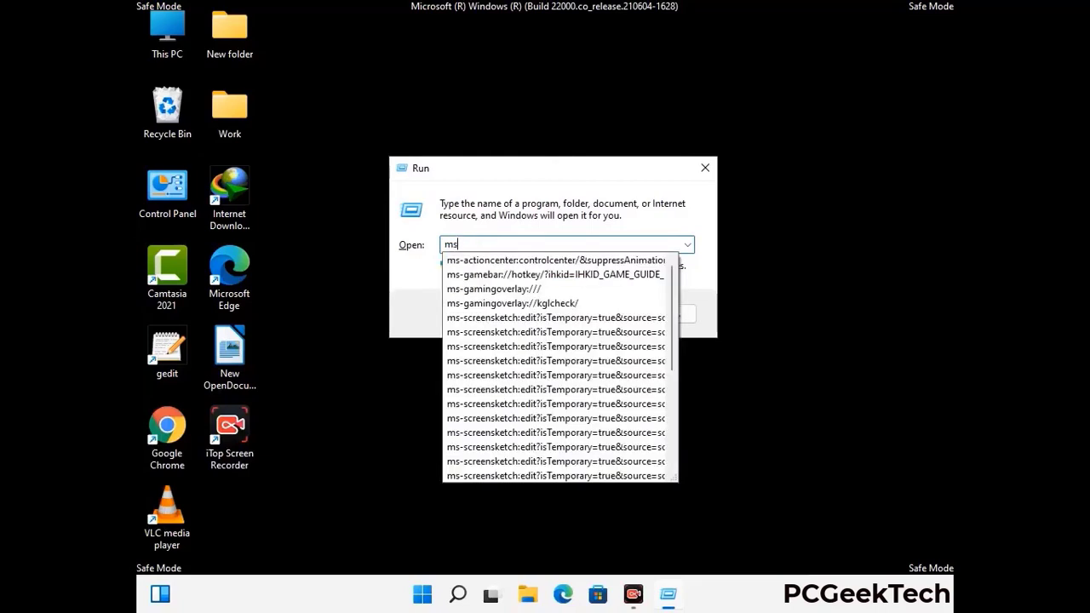
pyautogui.write('config')
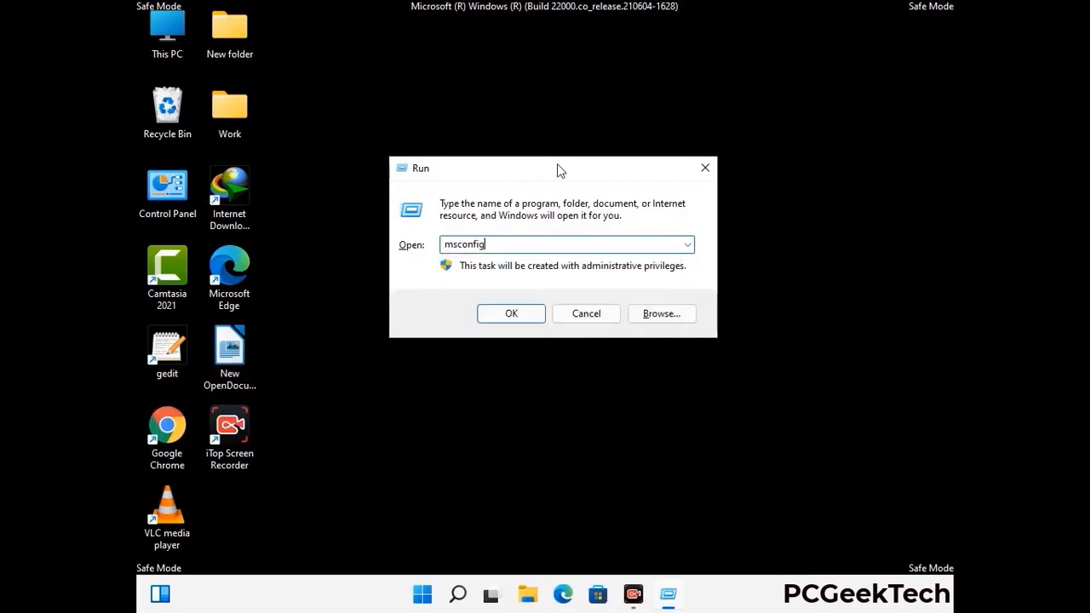
pyautogui.click(503, 313)
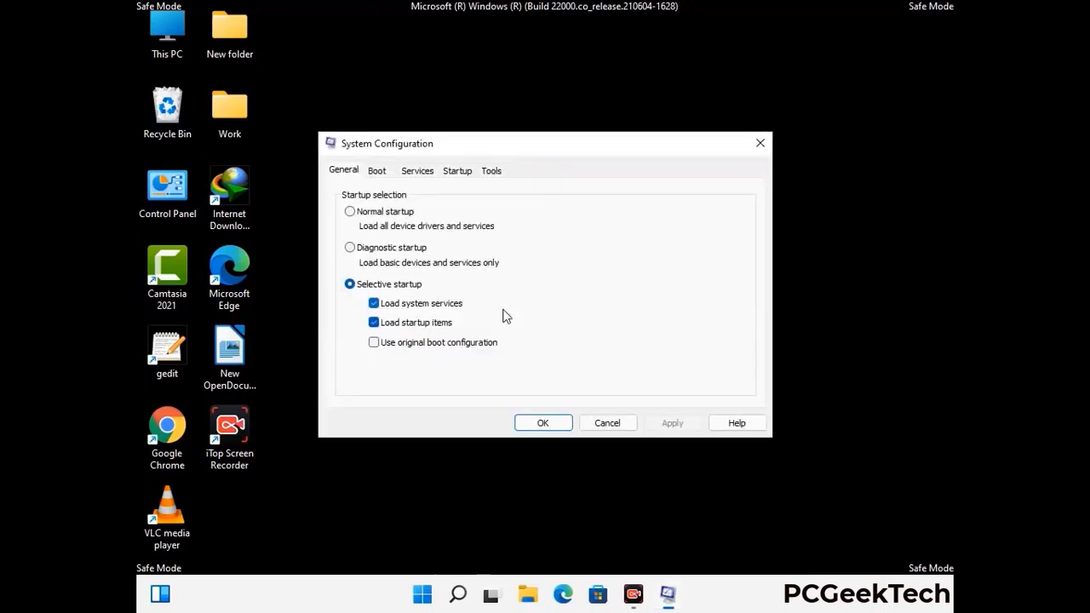
pyautogui.click(376, 171)
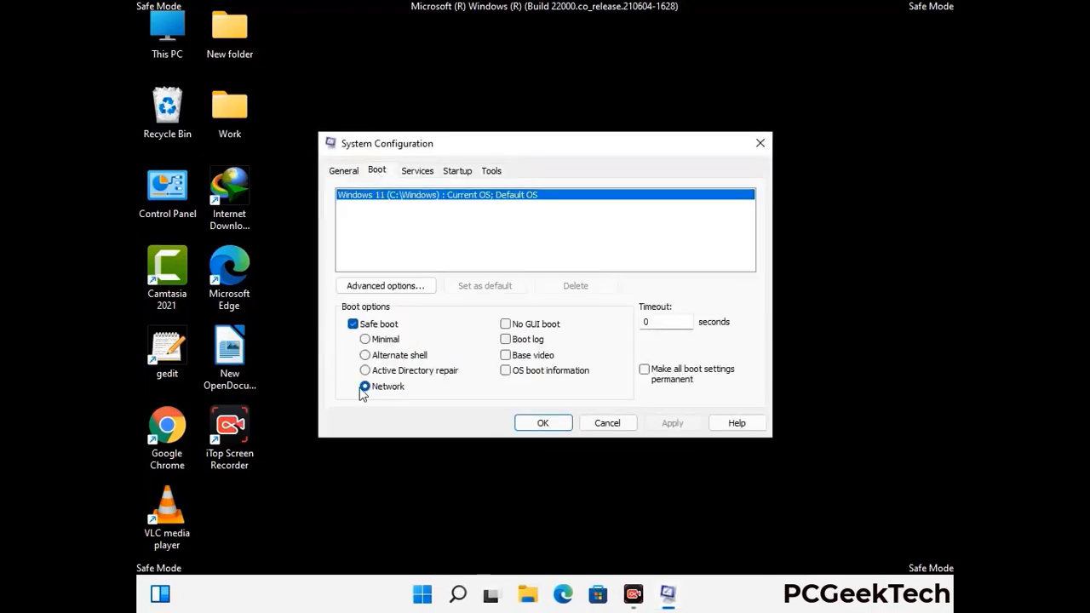
pyautogui.click(353, 324)
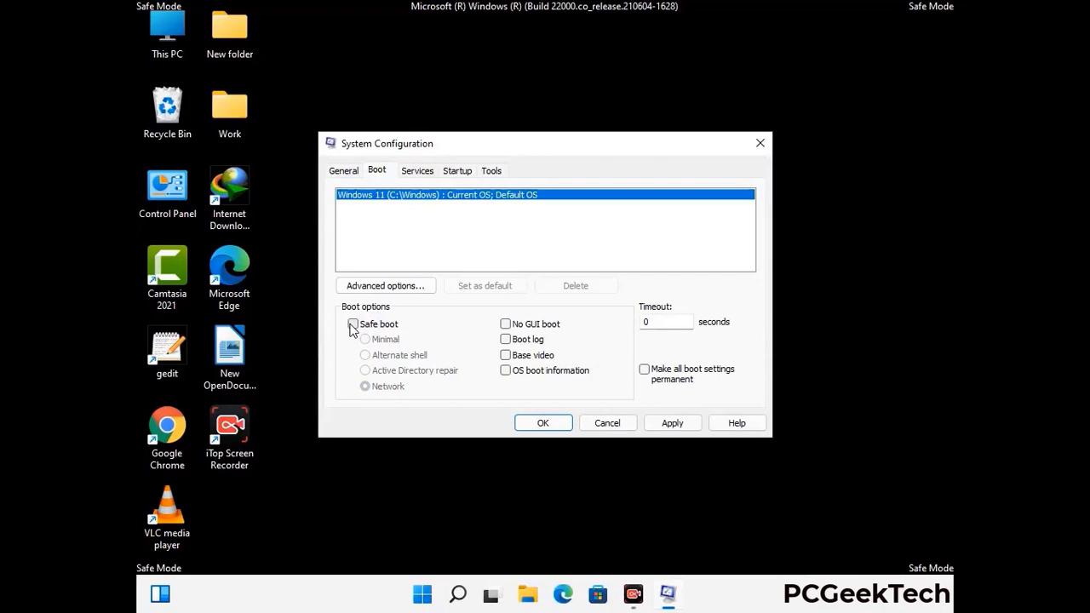